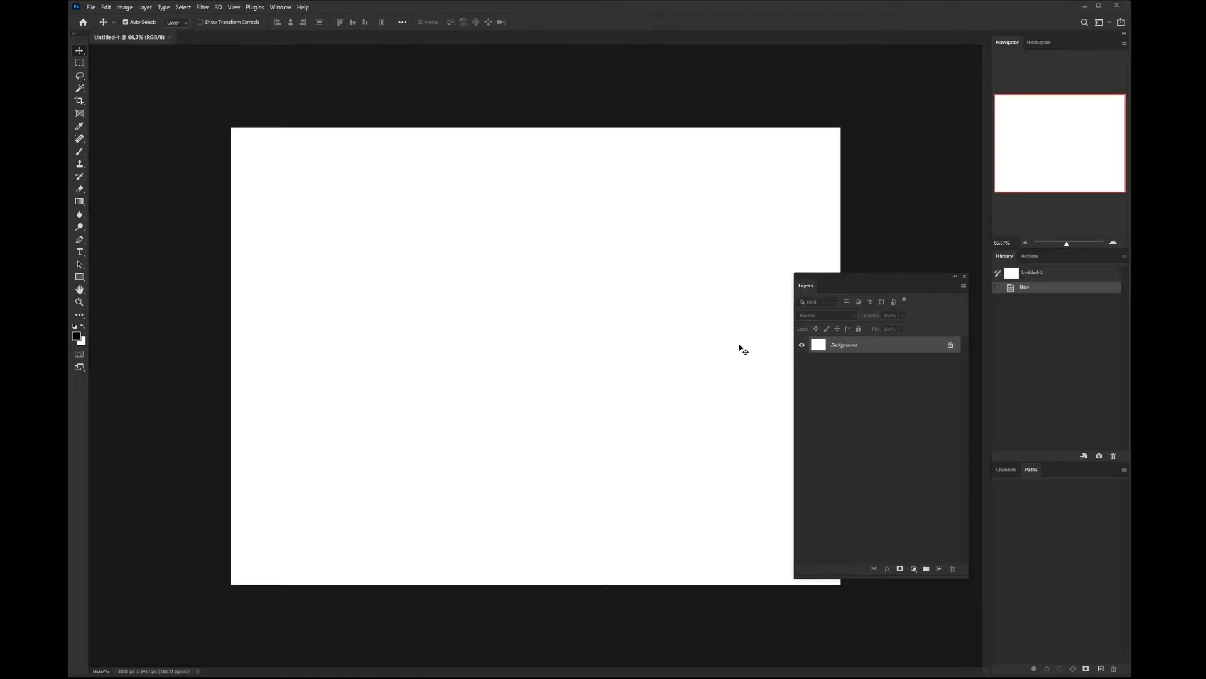
Reposition the floating Layers panel beside the canvas and add a new empty layer above the Background
left_click_drag(834, 282, 792, 353)
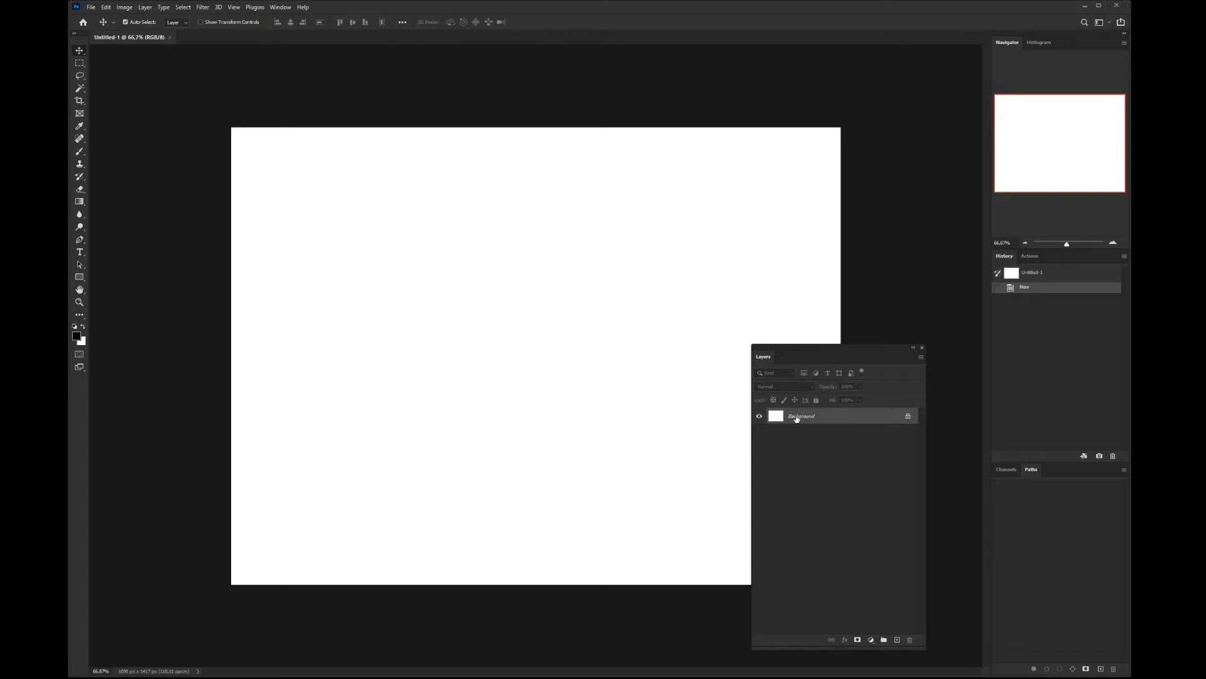
left_click_drag(839, 354, 938, 342)
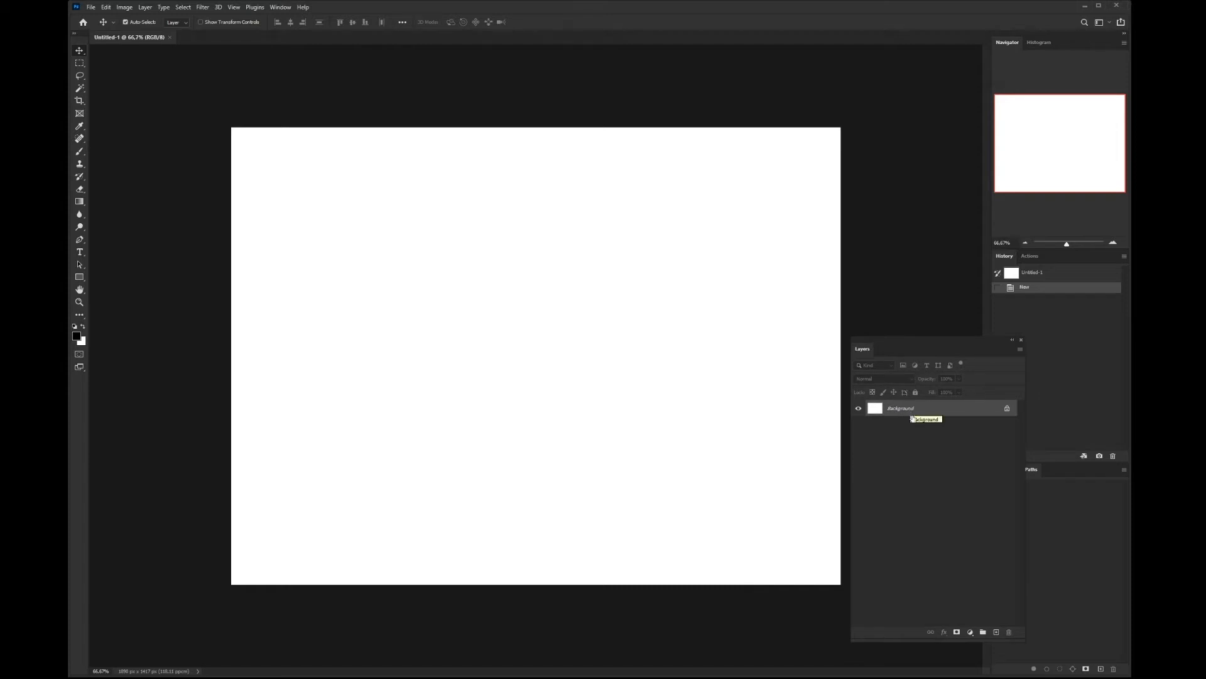
left_click(996, 632)
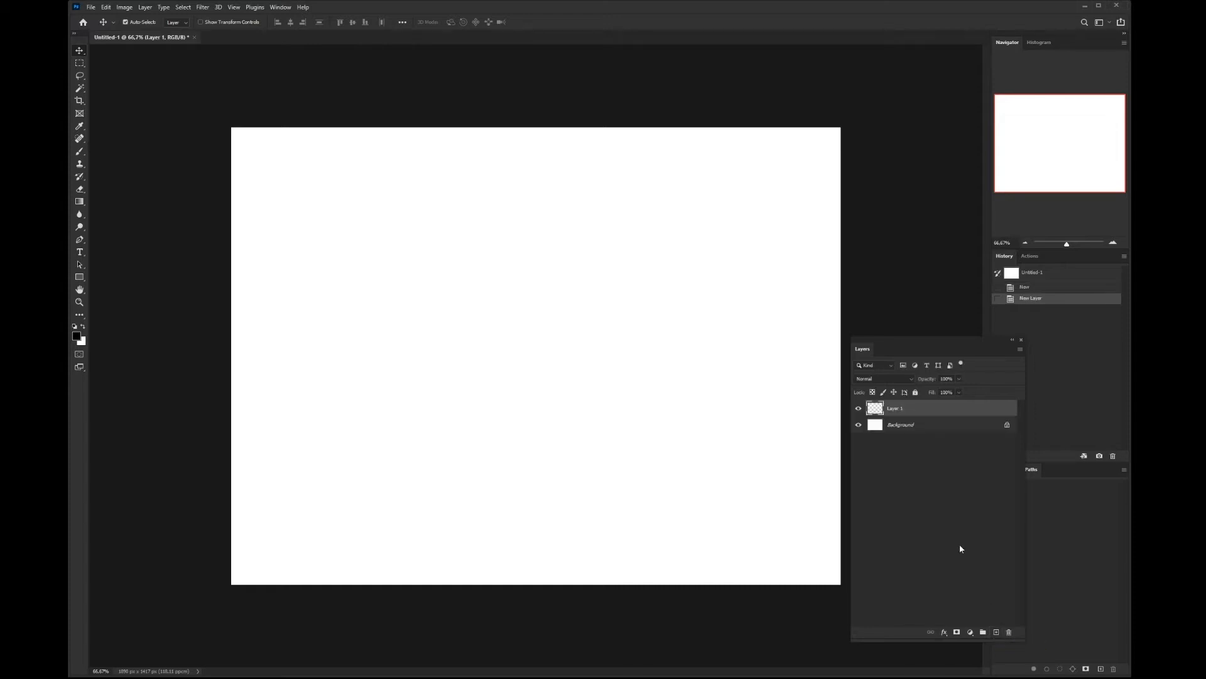
Paint a wavy black ground line across the lower half of the canvas on the Background layer
left_click(879, 426)
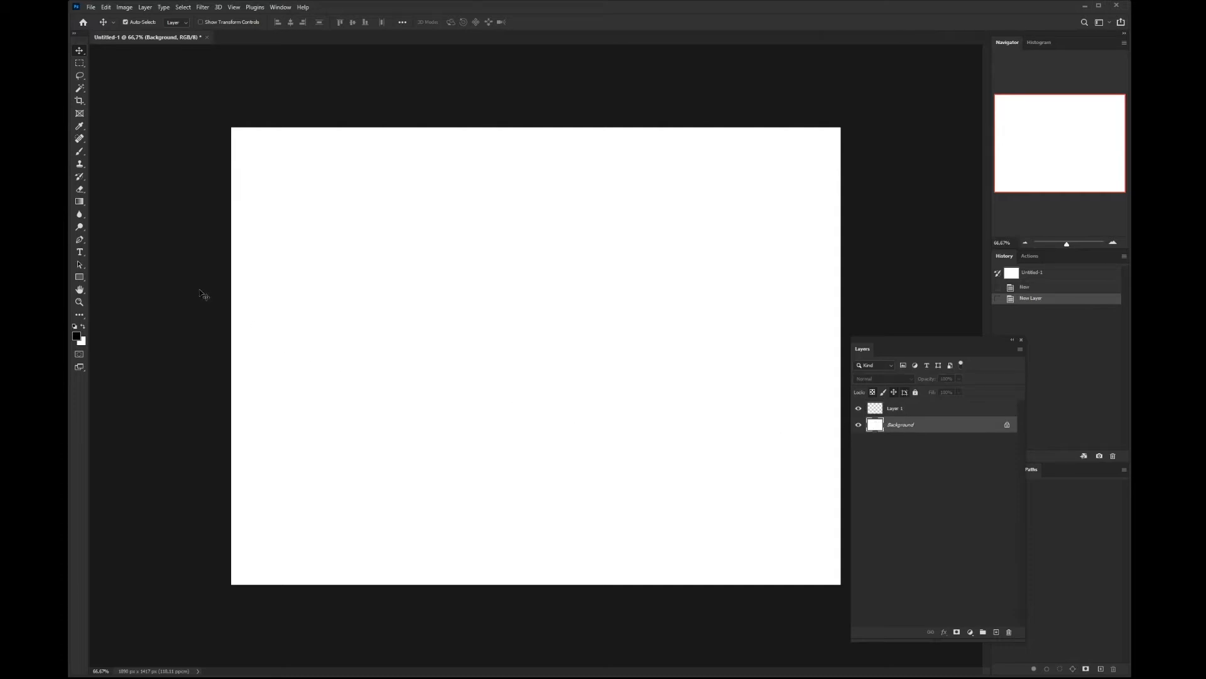
left_click(80, 155)
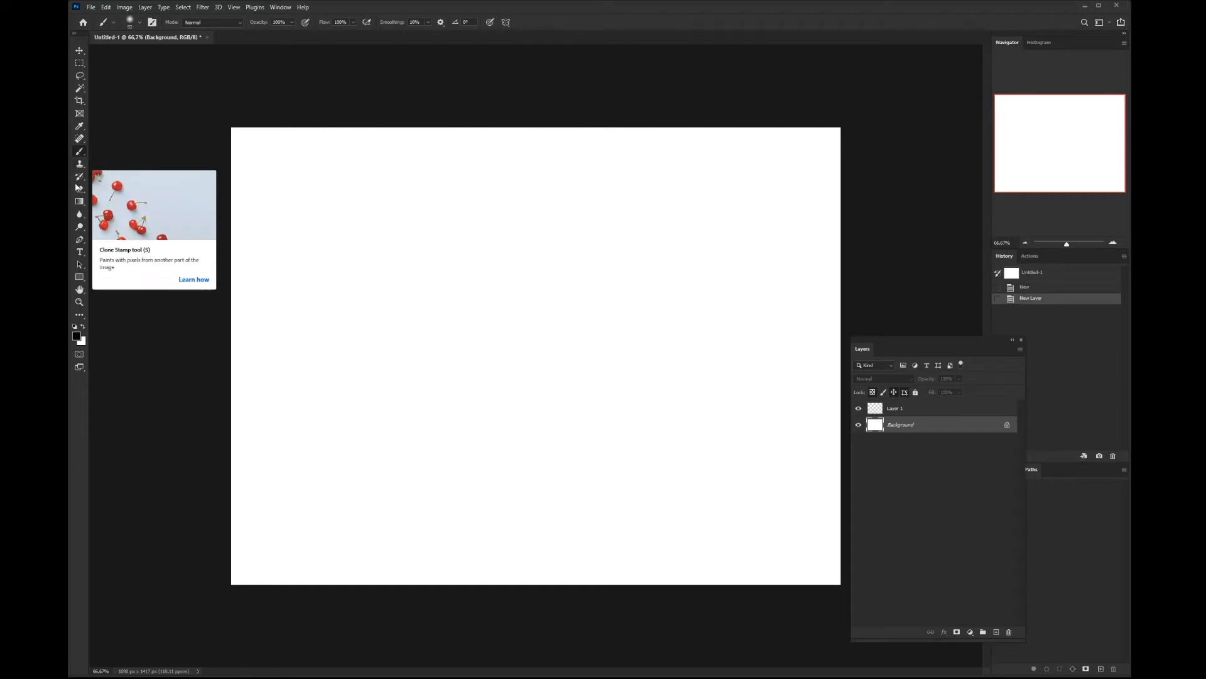
left_click(76, 336)
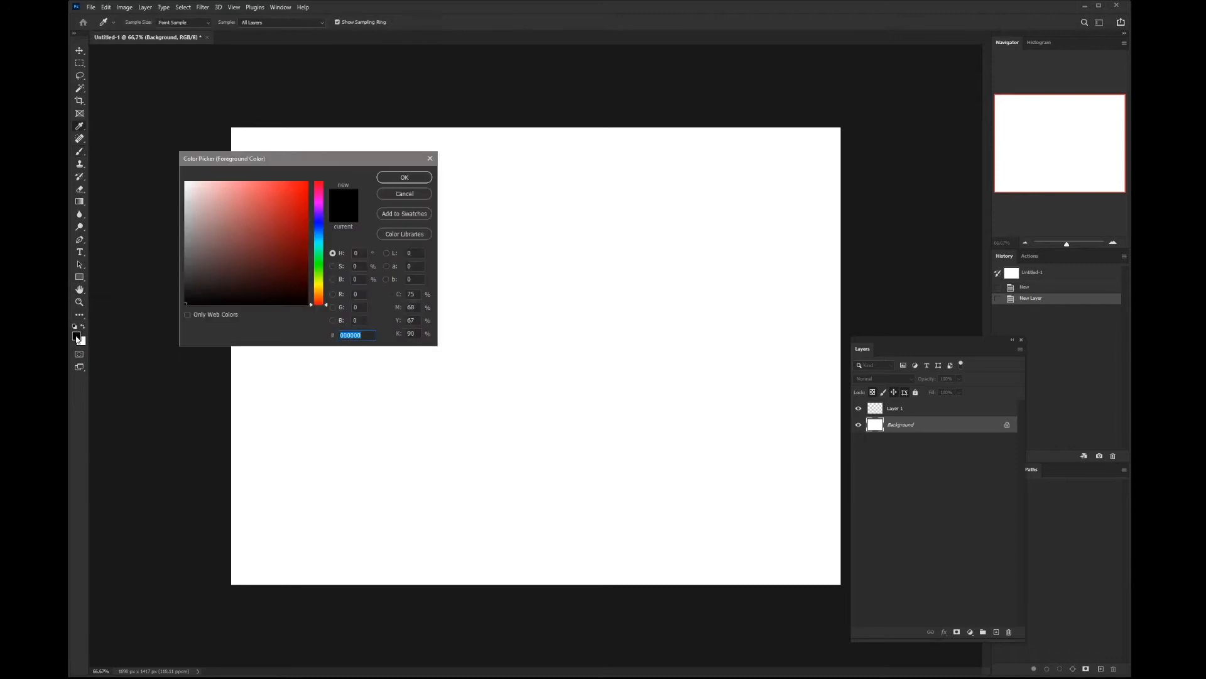
left_click(186, 303)
left_click(392, 177)
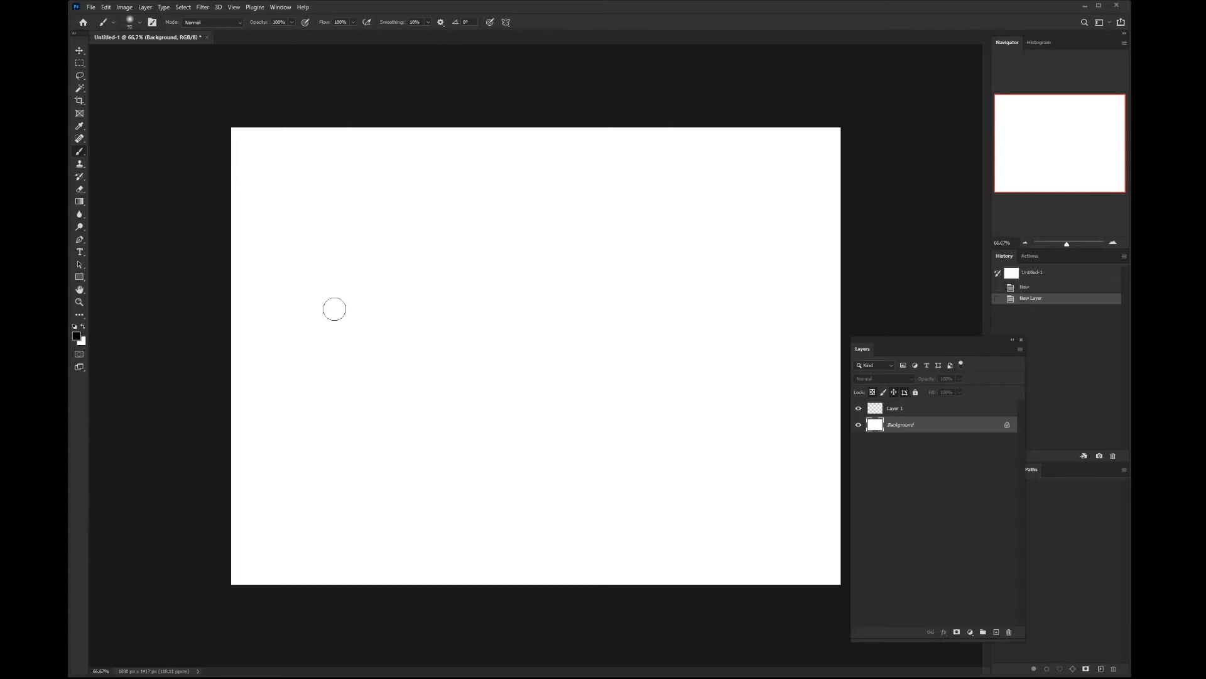
mouse_move(242, 411)
left_mouse_down()
mouse_move(380, 440)
mouse_move(500, 426)
mouse_move(577, 443)
mouse_move(816, 429)
left_mouse_up()
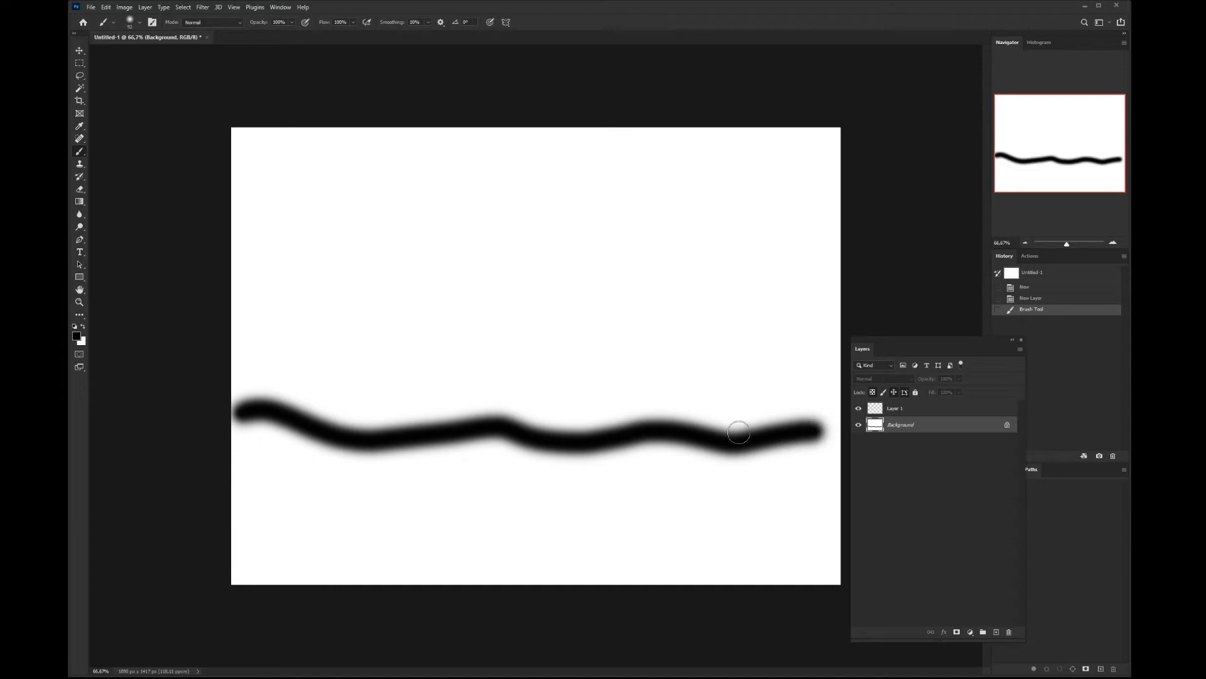
Paint five dots beneath the ground line and a simple house with a pitched roof standing on it
left_click(700, 479)
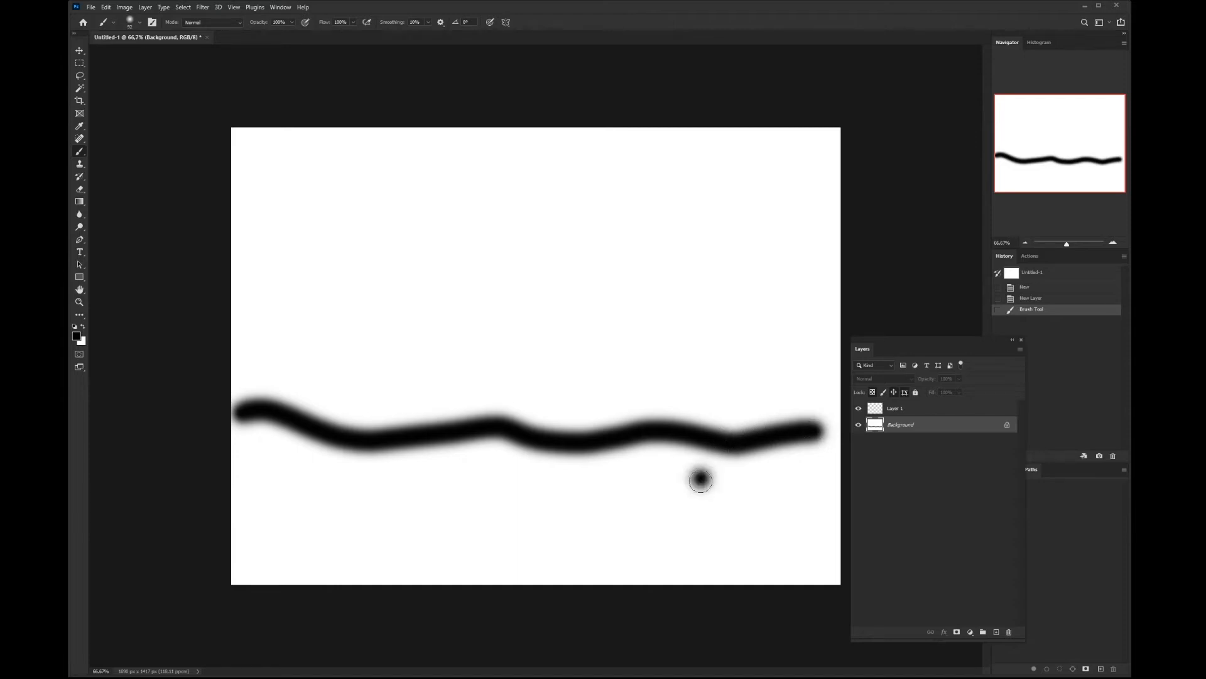
left_click(654, 479)
left_click(539, 480)
left_click(482, 481)
left_click(419, 484)
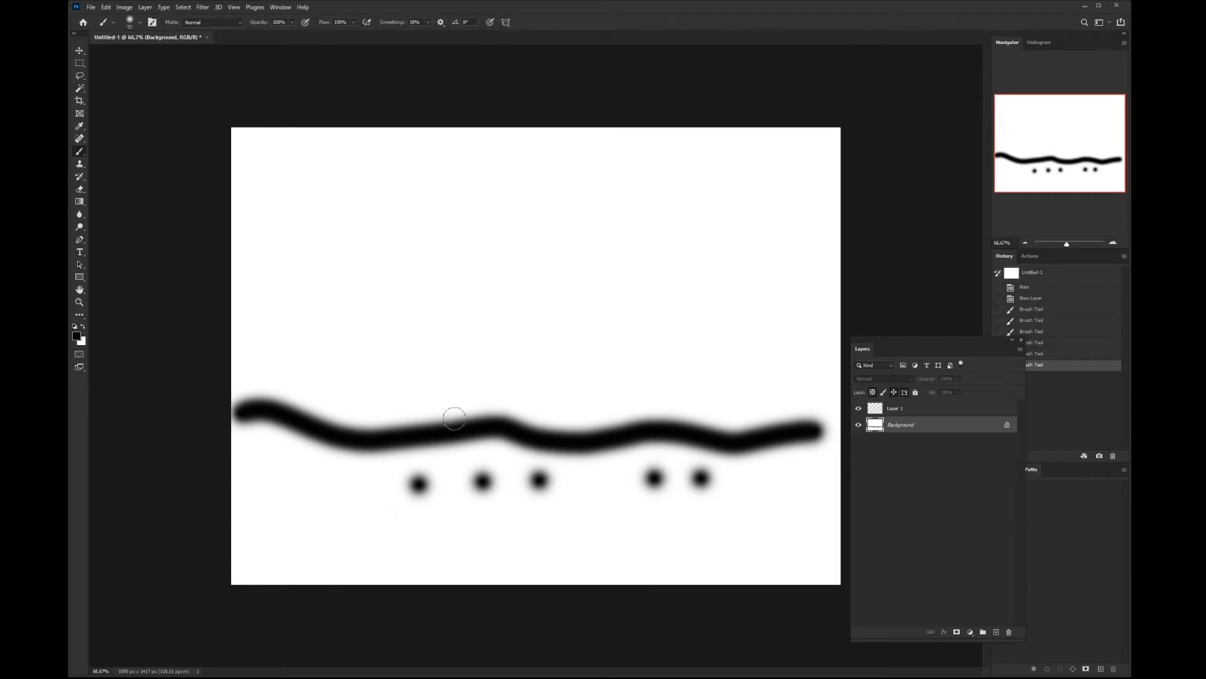
mouse_move(343, 427)
left_mouse_down()
mouse_move(339, 313)
mouse_move(437, 323)
mouse_move(434, 431)
left_mouse_up()
mouse_move(474, 351)
left_mouse_down()
mouse_move(382, 241)
mouse_move(286, 336)
left_mouse_up()
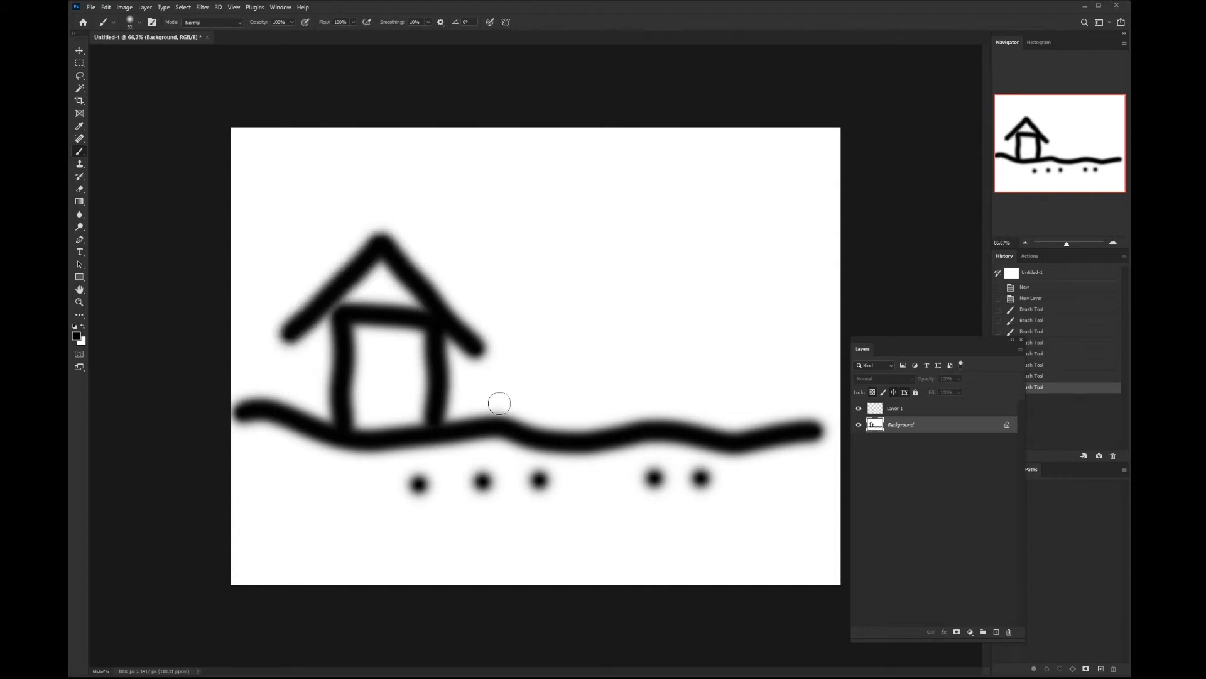
On Layer 1, paint a black ring for a sun in the sky, to the right of the house
left_click(906, 409)
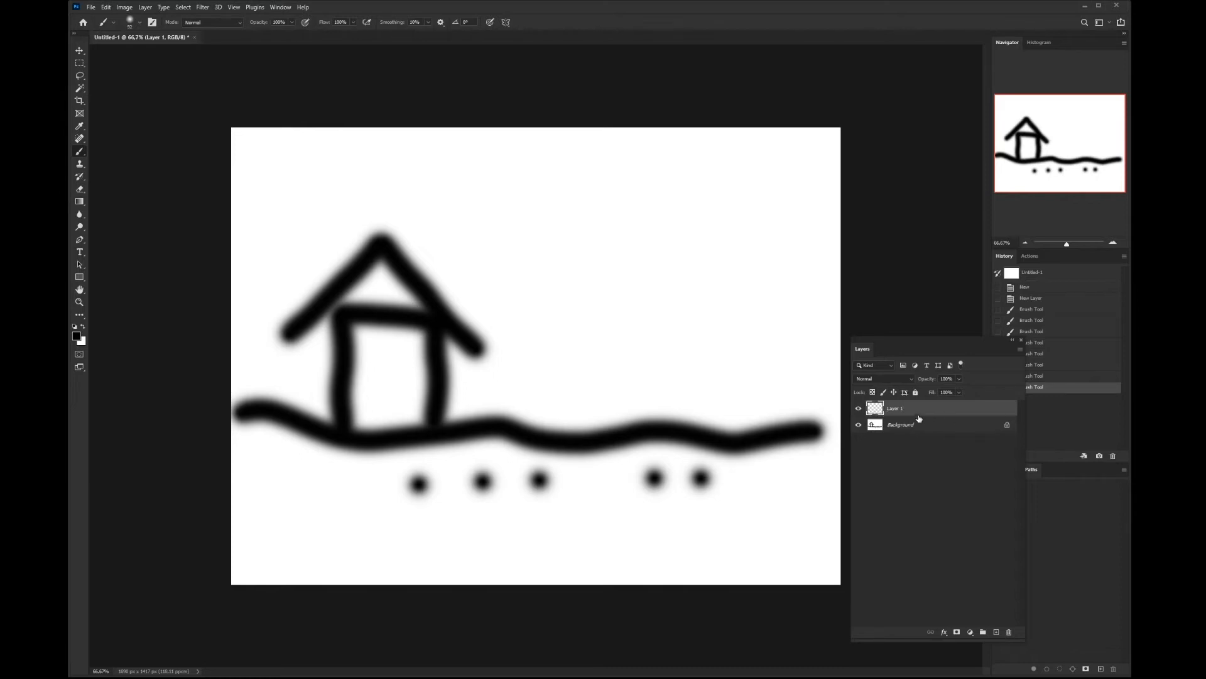
left_click(692, 215)
mouse_move(681, 215)
left_mouse_down()
mouse_move(686, 269)
mouse_move(702, 212)
left_mouse_up()
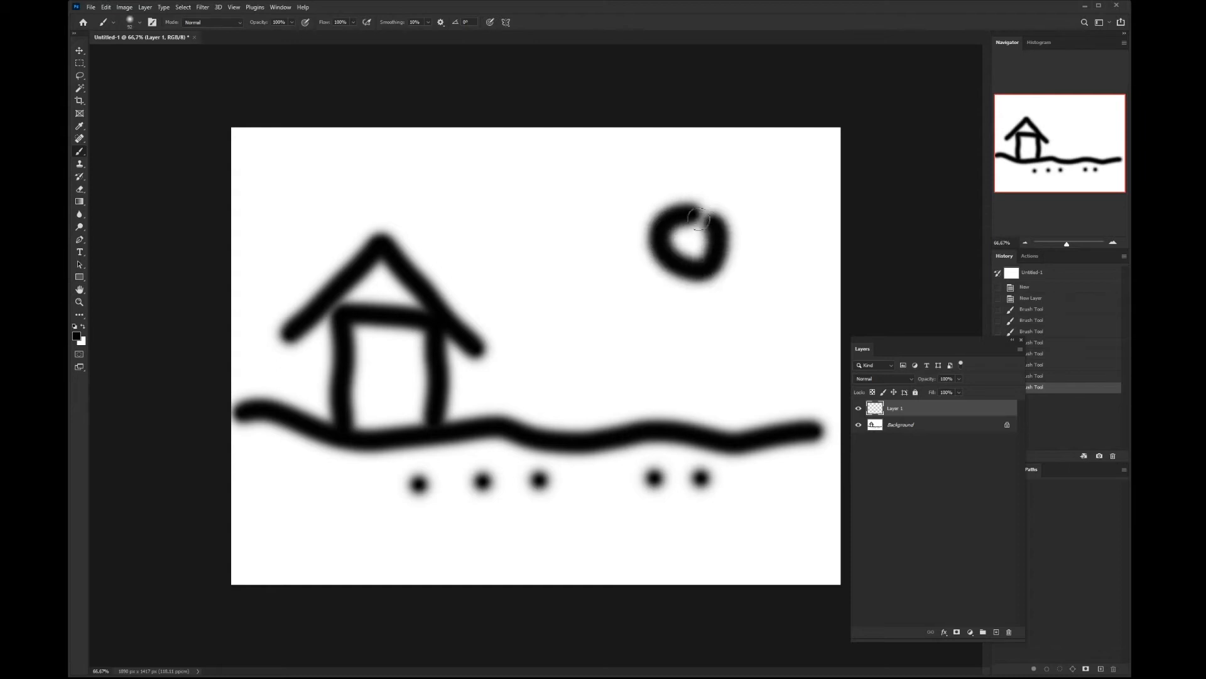
Paint short dabs as rays all around the sun ring on Layer 1
left_click(716, 184)
left_click(742, 218)
left_click(735, 268)
left_click(707, 291)
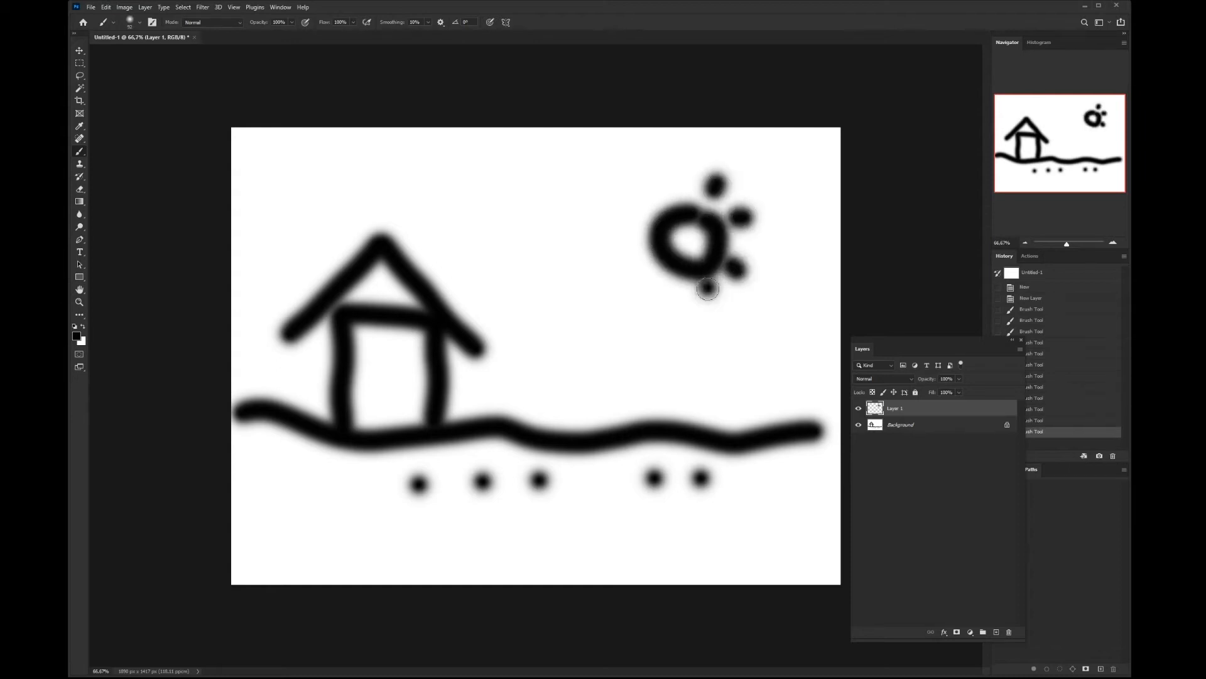
left_click(670, 290)
left_click(648, 261)
left_click_drag(644, 228, 635, 209)
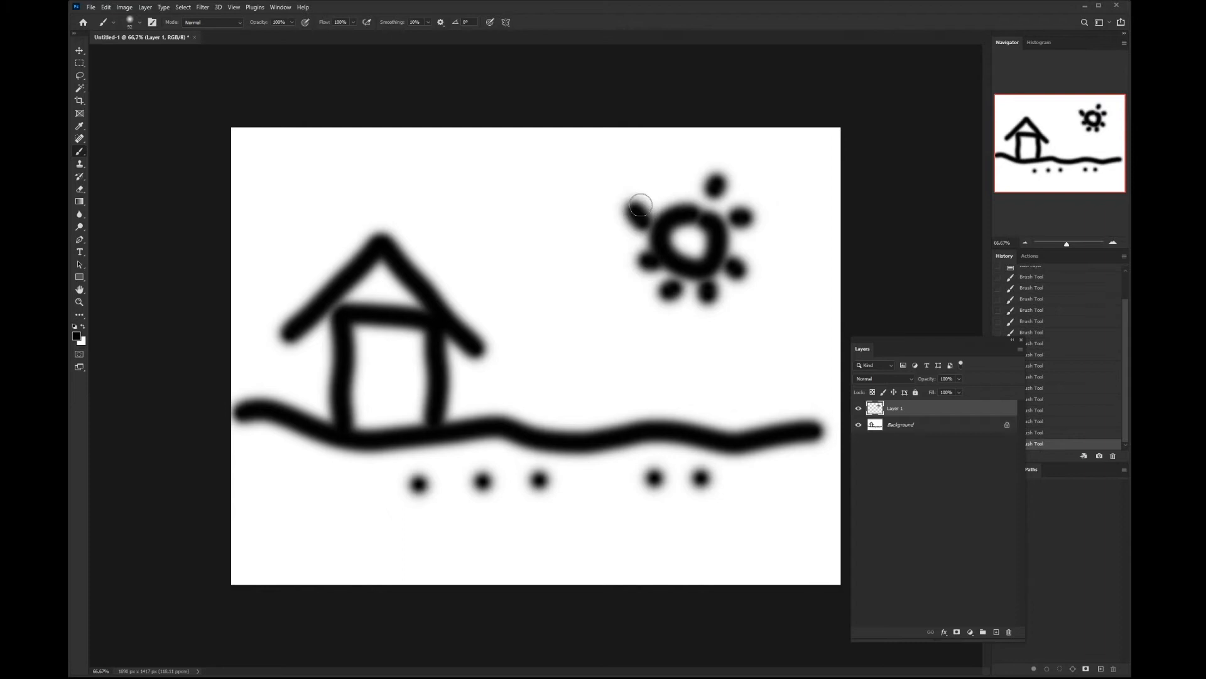
left_click(665, 192)
left_click(686, 179)
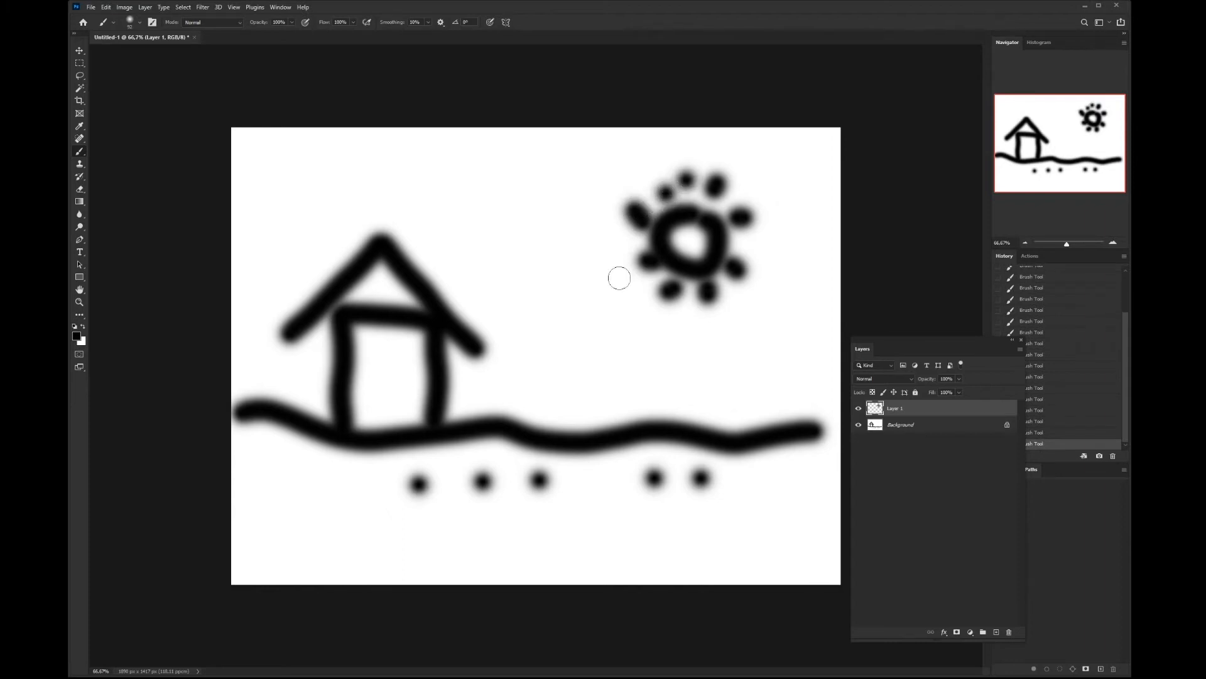
Shift the sun slightly on Layer 1 with the Move tool, toggling layer visibility to isolate it from the Background
left_click(78, 54)
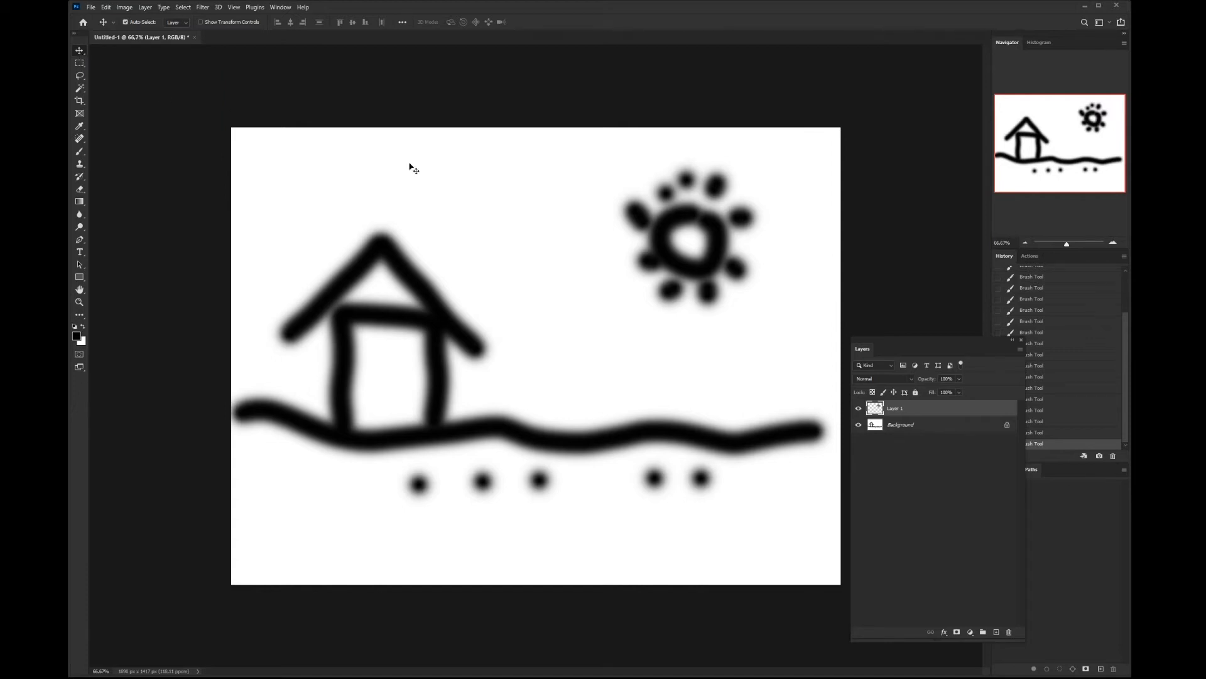
mouse_move(663, 227)
left_mouse_down()
mouse_move(661, 240)
mouse_move(534, 292)
mouse_move(559, 331)
mouse_move(656, 284)
mouse_move(626, 230)
mouse_move(539, 253)
mouse_move(576, 305)
mouse_move(686, 283)
mouse_move(668, 220)
mouse_move(572, 220)
mouse_move(558, 239)
mouse_move(511, 230)
mouse_move(671, 237)
left_mouse_up()
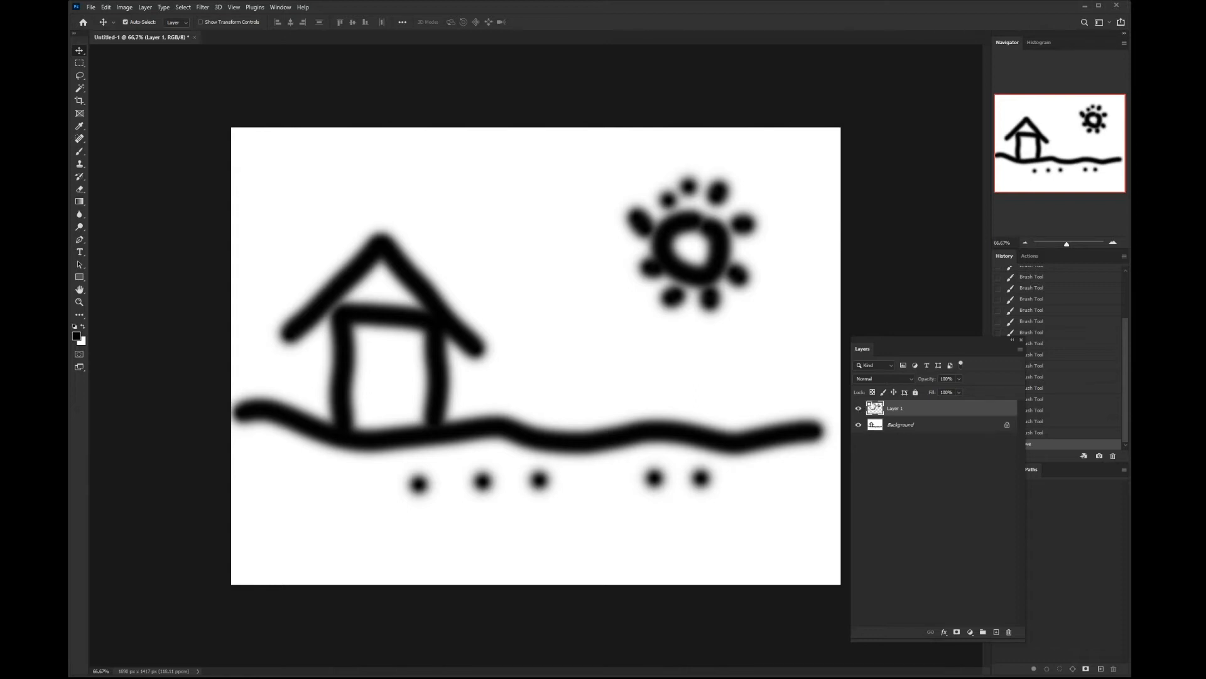
left_click(858, 409)
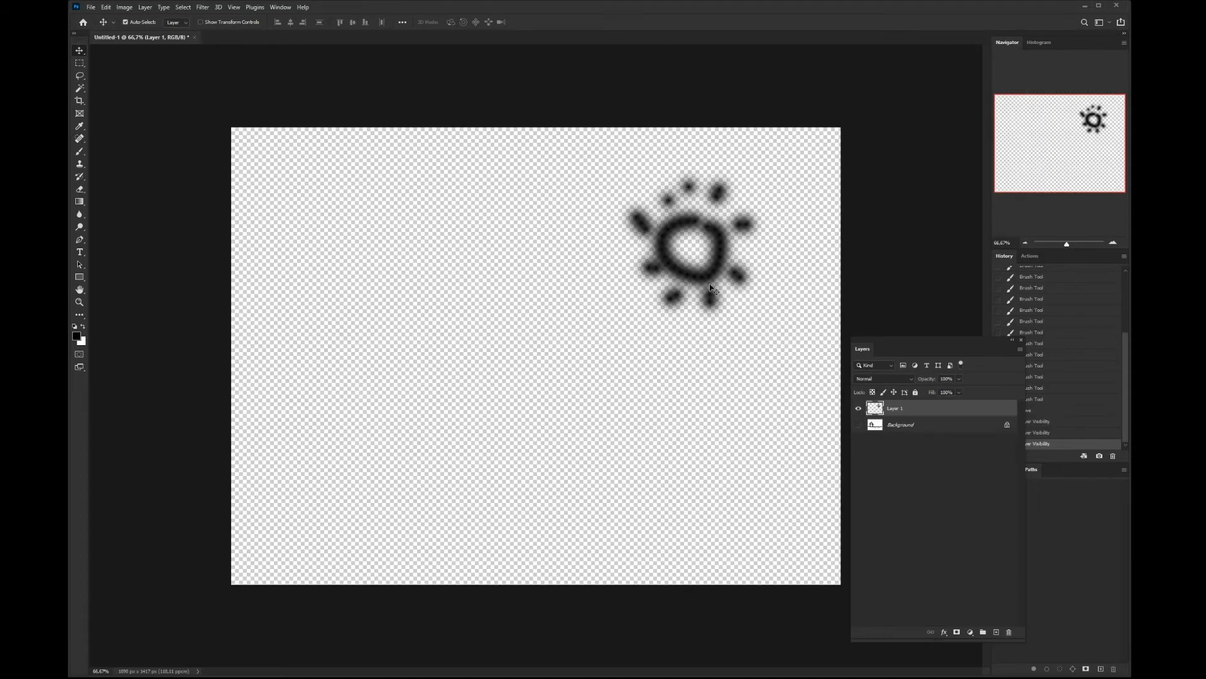
left_click_drag(704, 284, 695, 261)
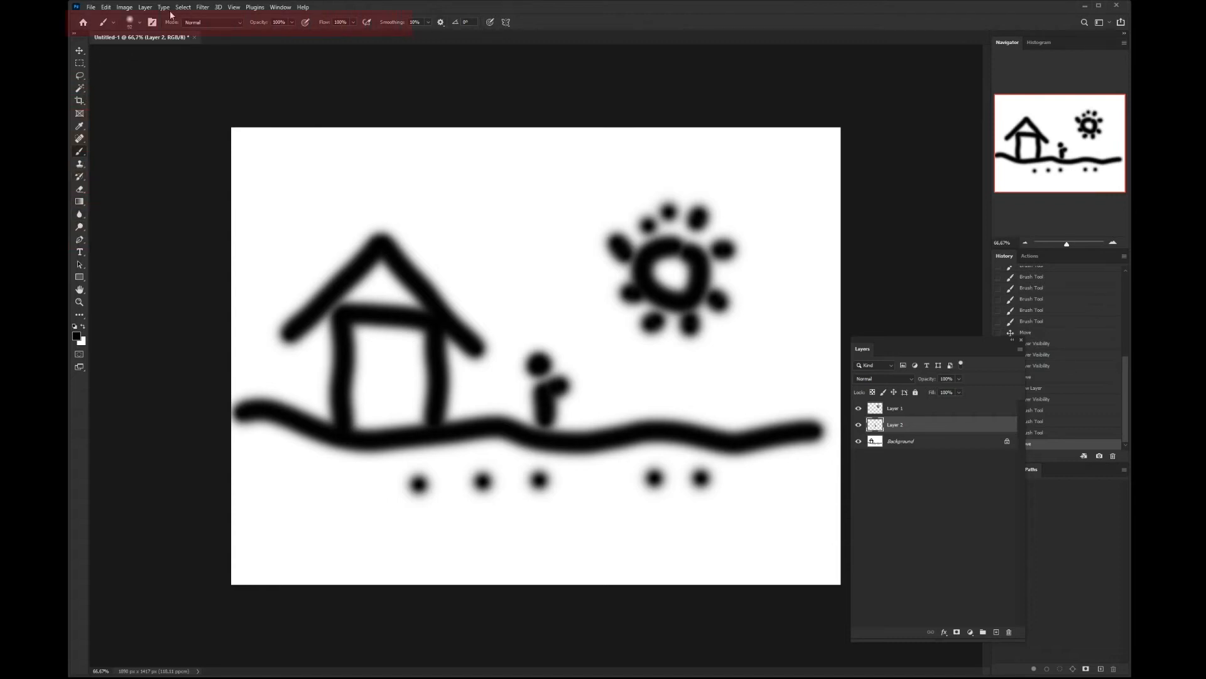
Paint a wavy black line above the house on Layer 2 using a smaller, much harder brush
left_click(130, 23)
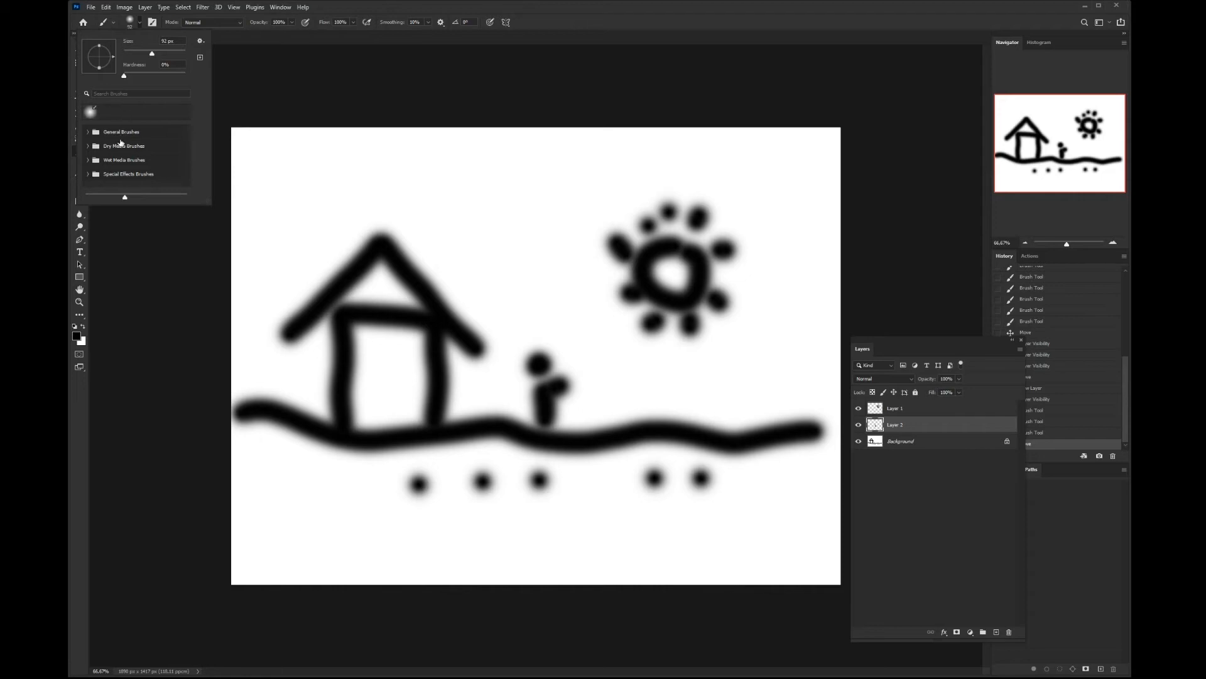
left_click_drag(152, 55, 134, 54)
mouse_move(137, 55)
left_mouse_down()
mouse_move(159, 54)
mouse_move(134, 54)
mouse_move(148, 76)
left_mouse_up()
key("Tab")
left_click_drag(184, 77, 176, 76)
mouse_move(289, 188)
left_mouse_down()
mouse_move(331, 175)
mouse_move(365, 191)
mouse_move(424, 180)
mouse_move(460, 201)
mouse_move(519, 189)
left_mouse_up()
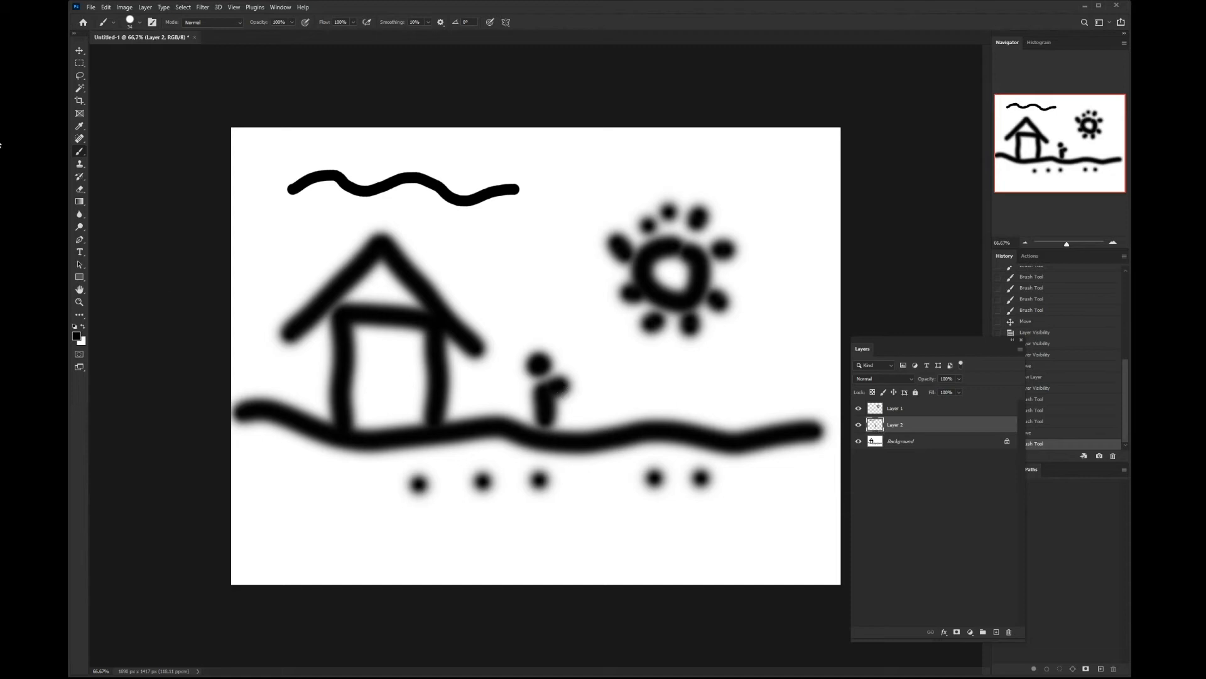
Move Layer 2's contents so the wavy line spans from the roof to the sun and the figure sits below the ground line
left_click(81, 54)
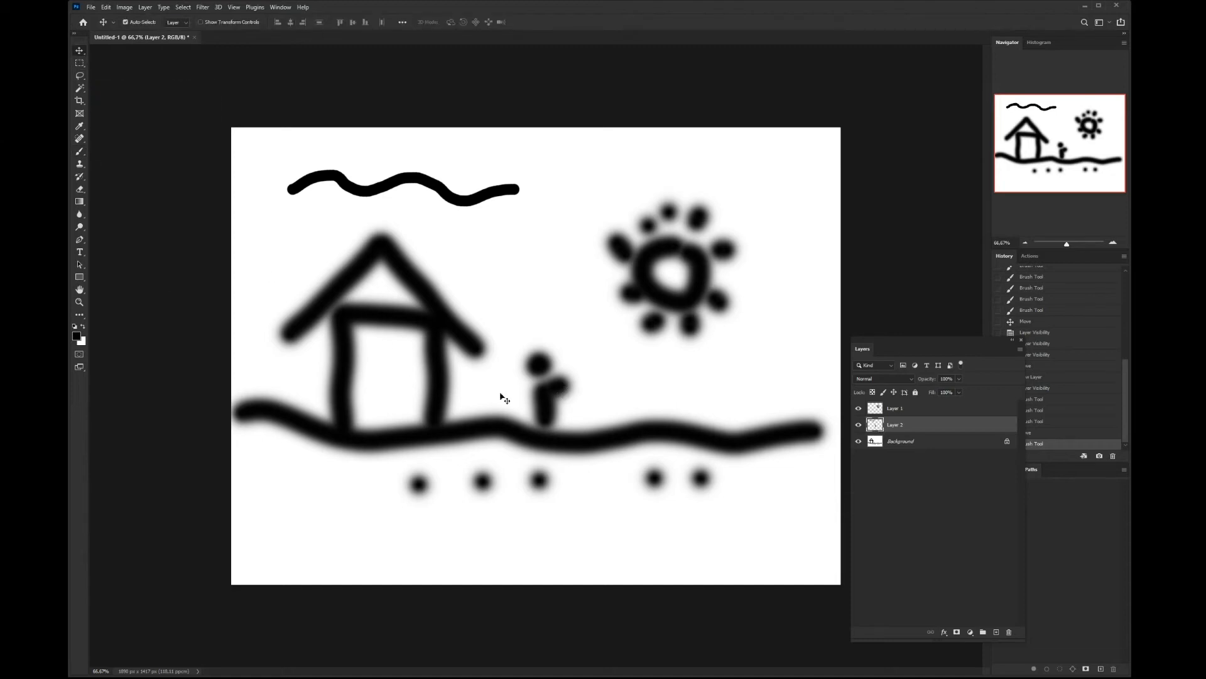
left_click_drag(551, 319, 580, 357)
mouse_move(448, 192)
left_mouse_down()
mouse_move(543, 251)
mouse_move(569, 240)
left_mouse_up()
mouse_move(607, 273)
left_mouse_down()
mouse_move(578, 277)
mouse_move(496, 235)
mouse_move(489, 298)
mouse_move(602, 312)
mouse_move(556, 284)
left_mouse_up()
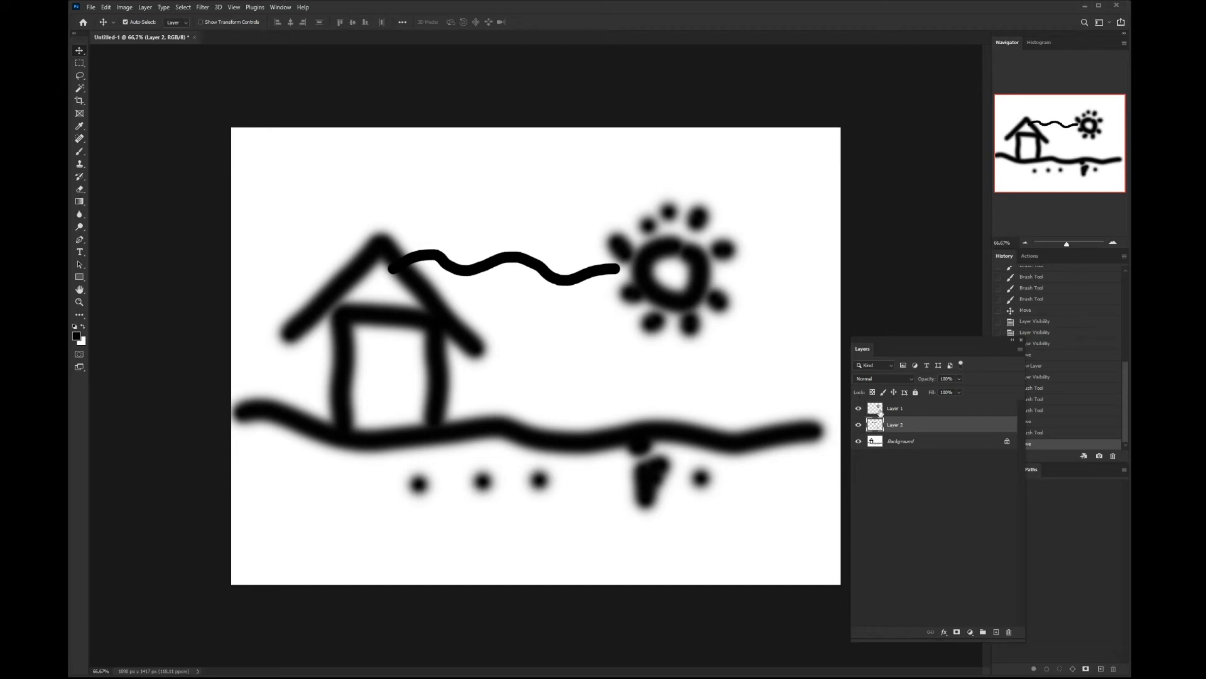
Hide the Background, Layer 2 and Layer 1, and show them all again to examine what each layer holds
left_click(859, 442)
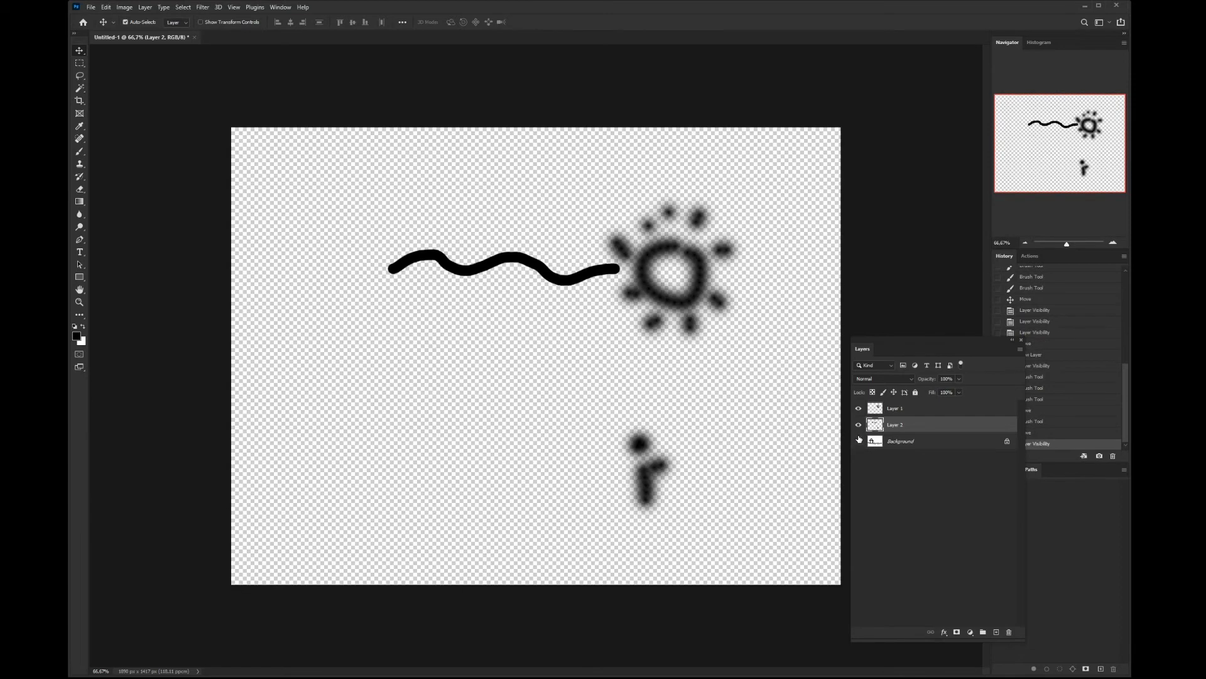
left_click(860, 428)
left_click(859, 408)
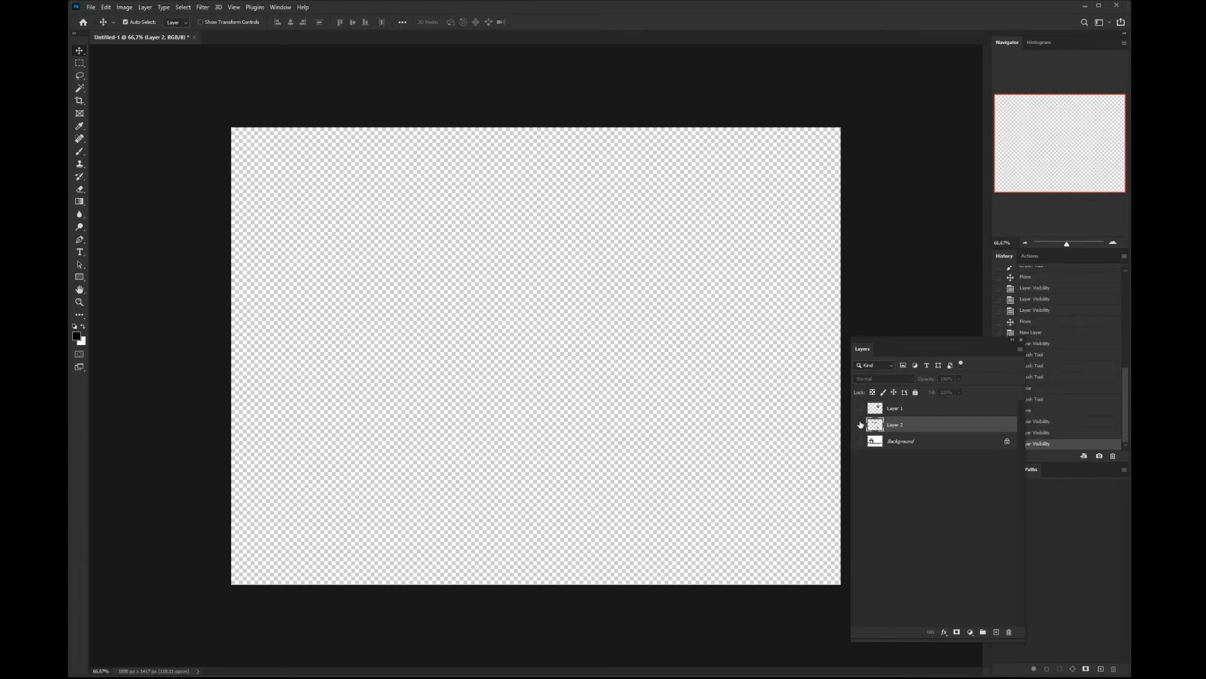
left_click(859, 425)
left_click(859, 408)
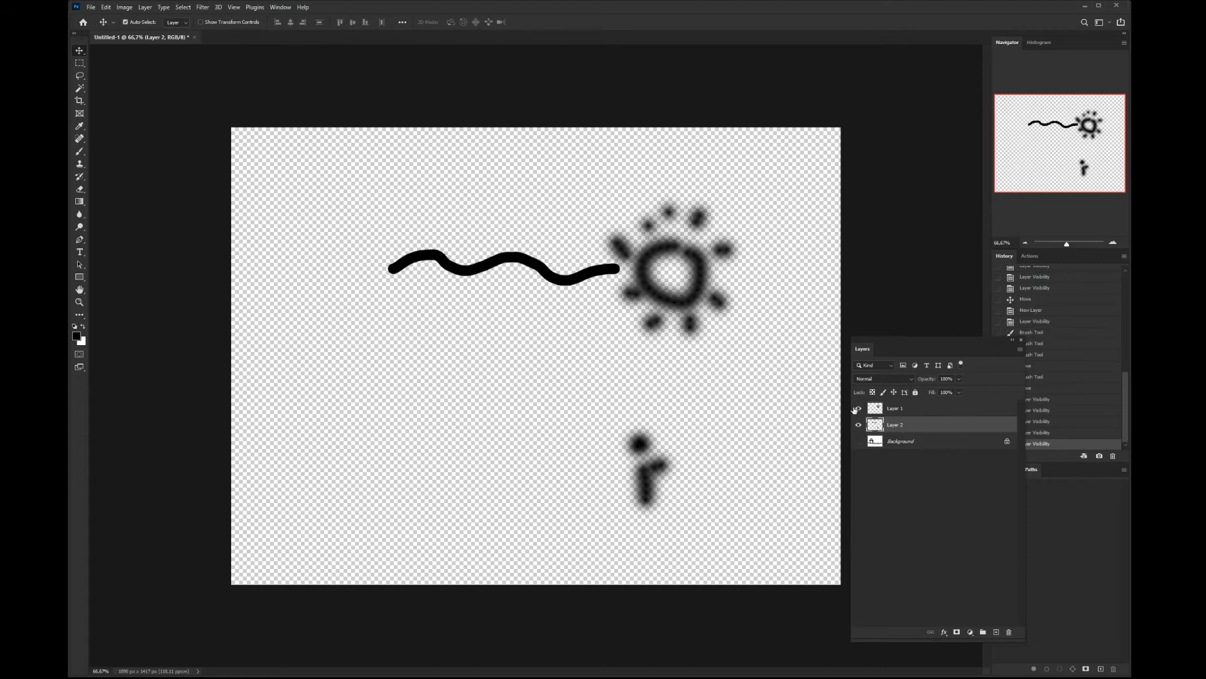
left_click(859, 441)
Erase the house, ground line and dots from the Background layer with a hard eraser of about 460 px
left_click(873, 443)
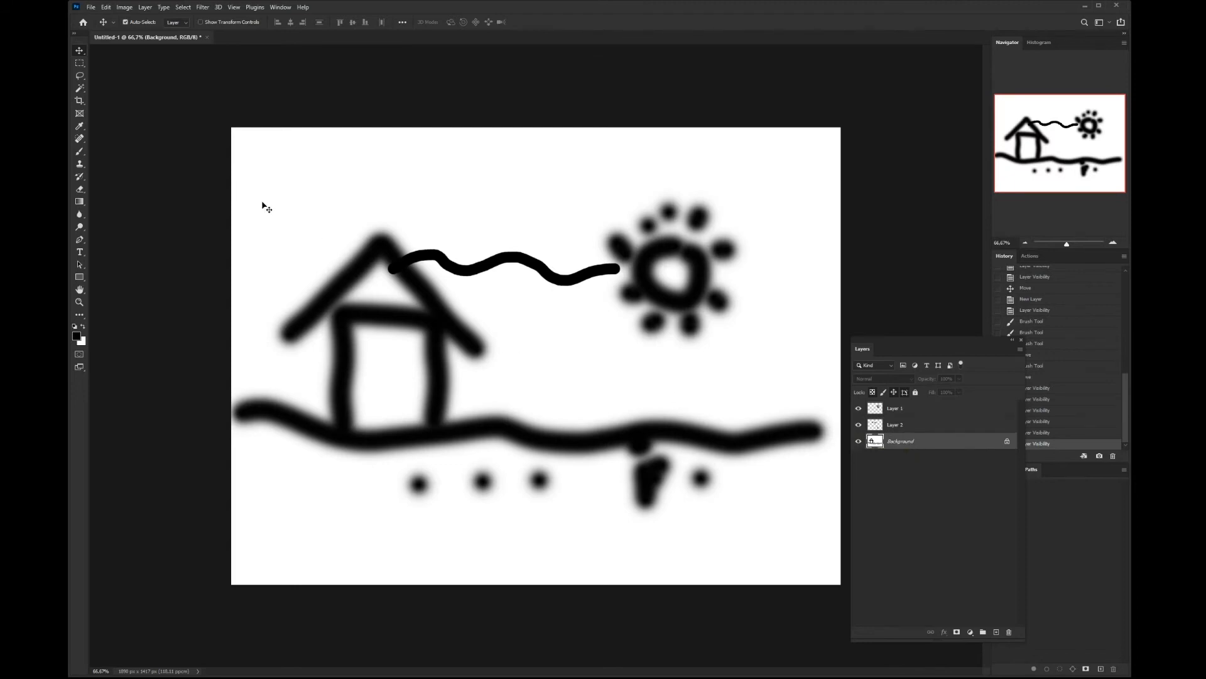
left_click(80, 190)
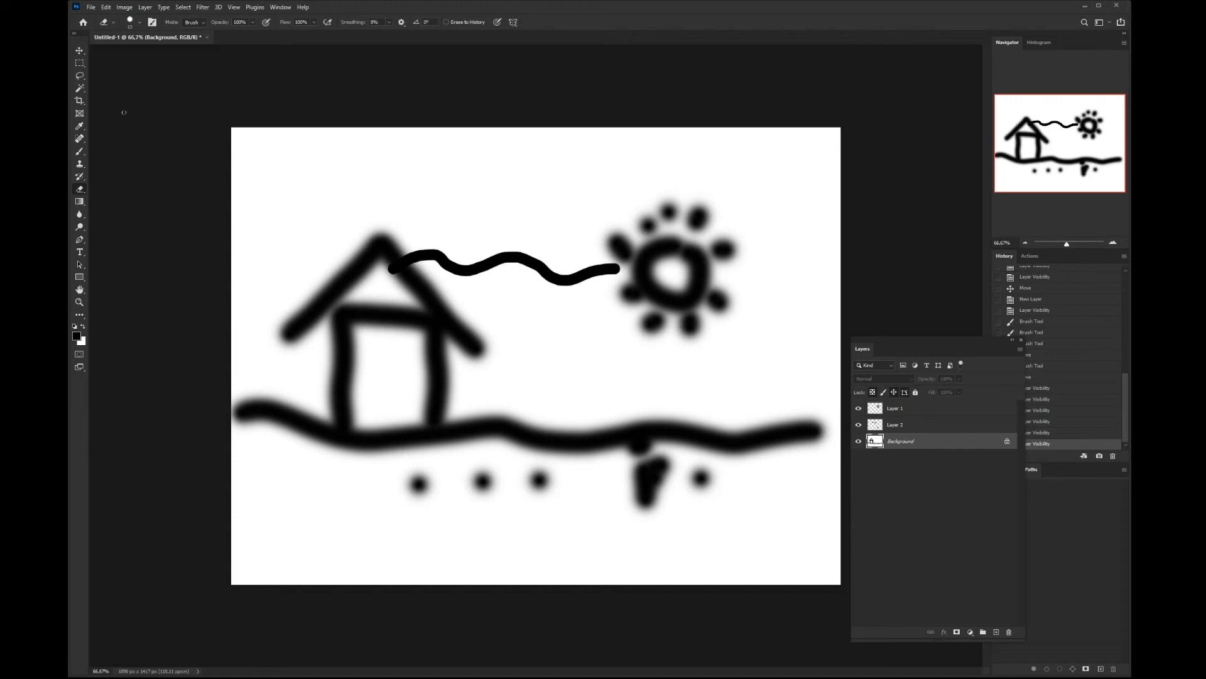
left_click(132, 24)
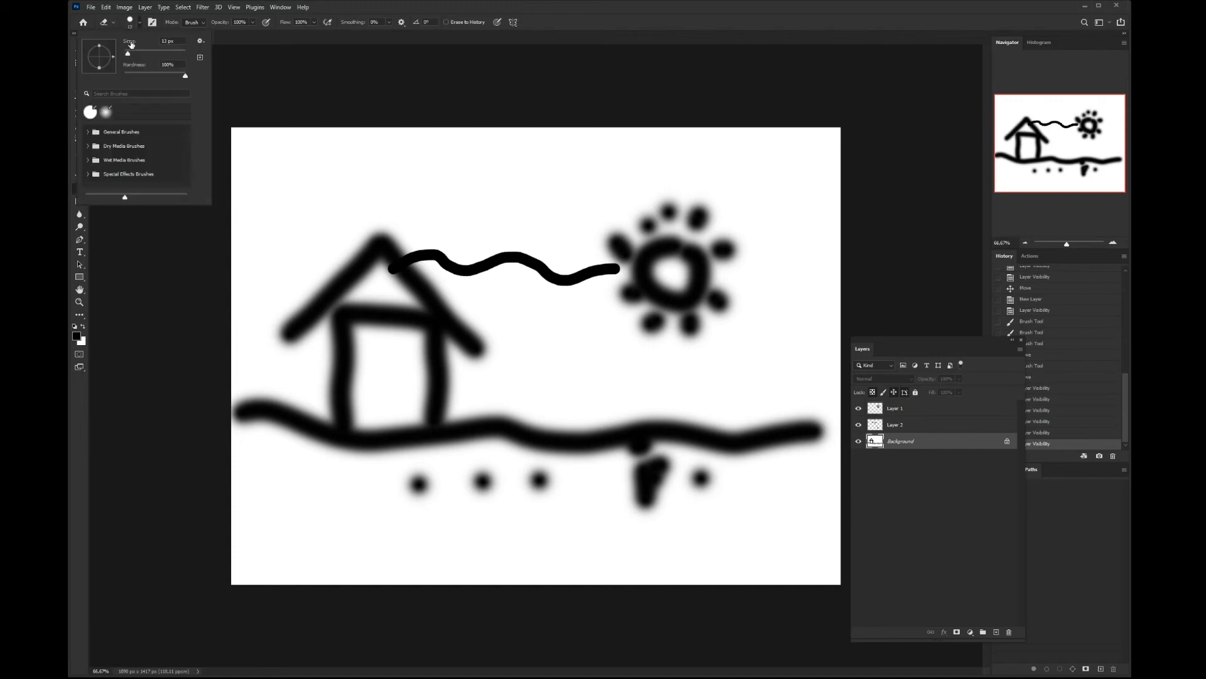
left_click_drag(132, 55, 166, 54)
left_click(178, 54)
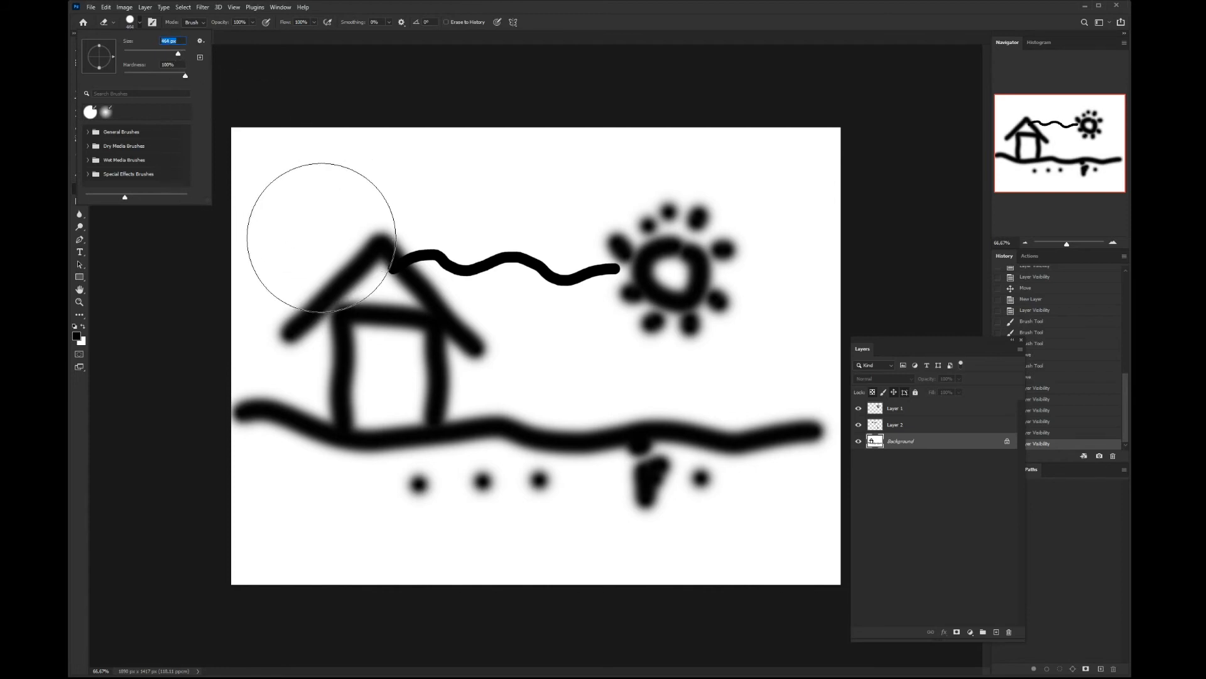
mouse_move(323, 237)
left_mouse_down()
mouse_move(336, 261)
mouse_move(415, 319)
mouse_move(458, 261)
mouse_move(327, 336)
mouse_move(429, 347)
mouse_move(255, 365)
mouse_move(353, 423)
mouse_move(788, 459)
mouse_move(767, 459)
mouse_move(767, 310)
left_mouse_up()
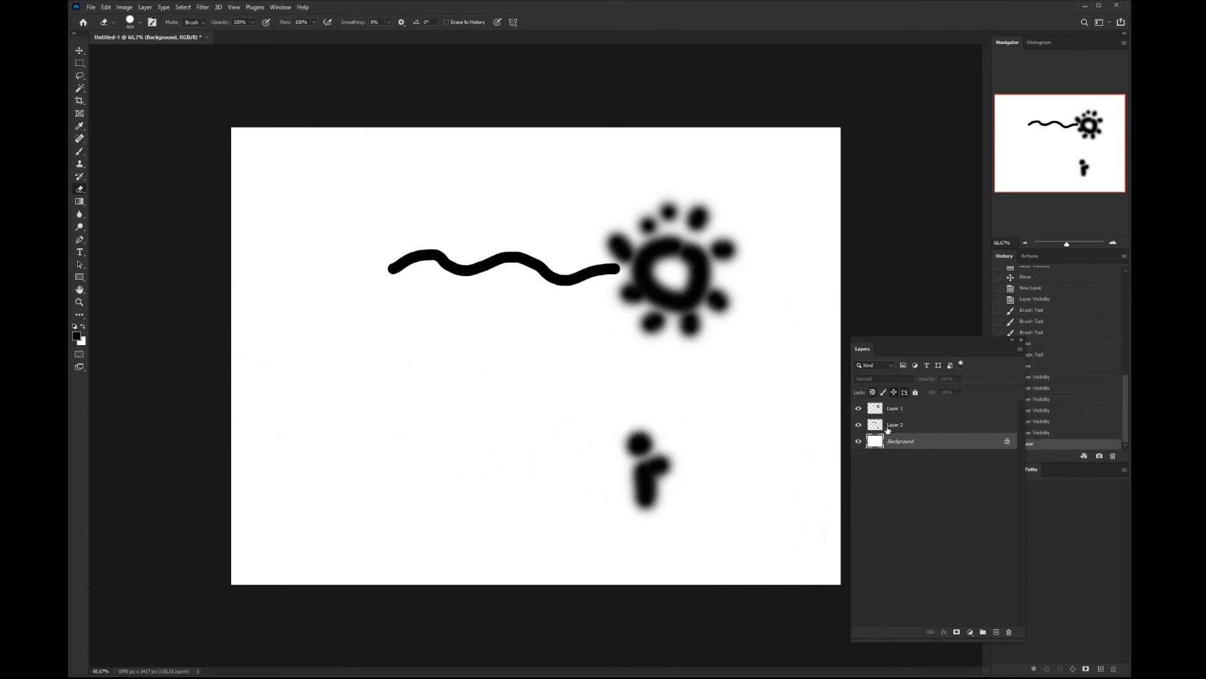
Erase the wavy line and figure from Layer 2 and the sun from Layer 1
left_click(913, 427)
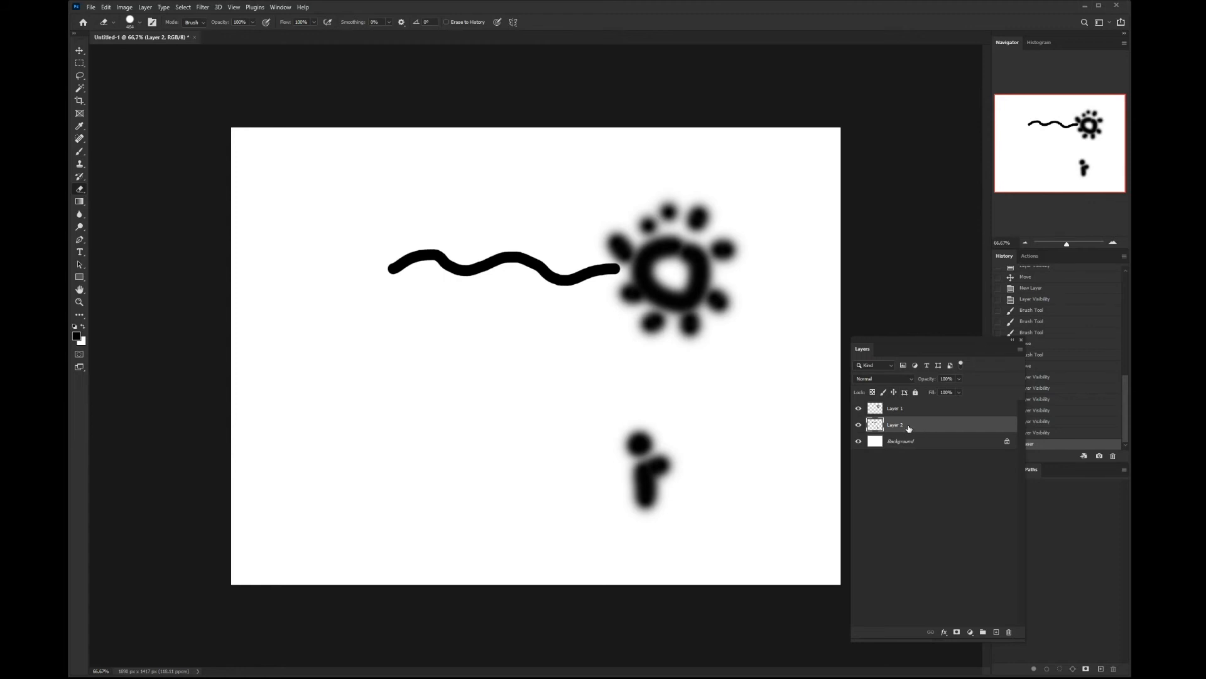
mouse_move(647, 278)
left_mouse_down()
mouse_move(657, 302)
mouse_move(350, 245)
mouse_move(774, 517)
left_mouse_up()
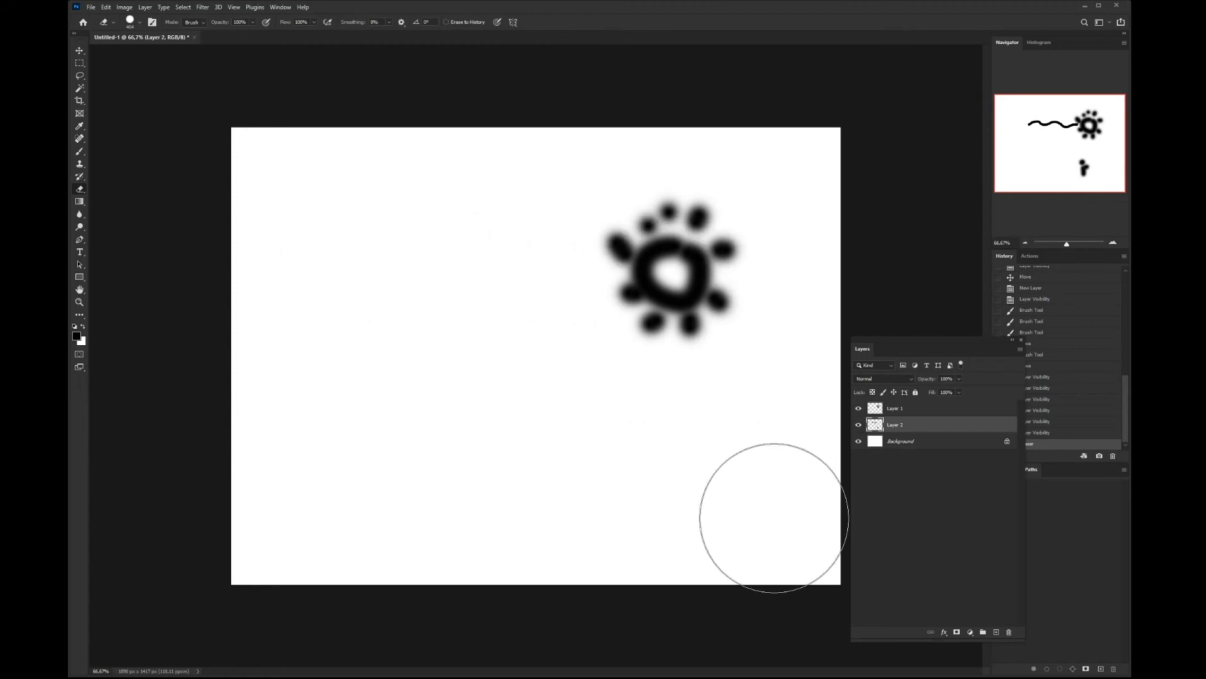
left_click(915, 409)
mouse_move(682, 311)
left_mouse_down()
mouse_move(703, 255)
mouse_move(604, 270)
mouse_move(656, 334)
left_mouse_up()
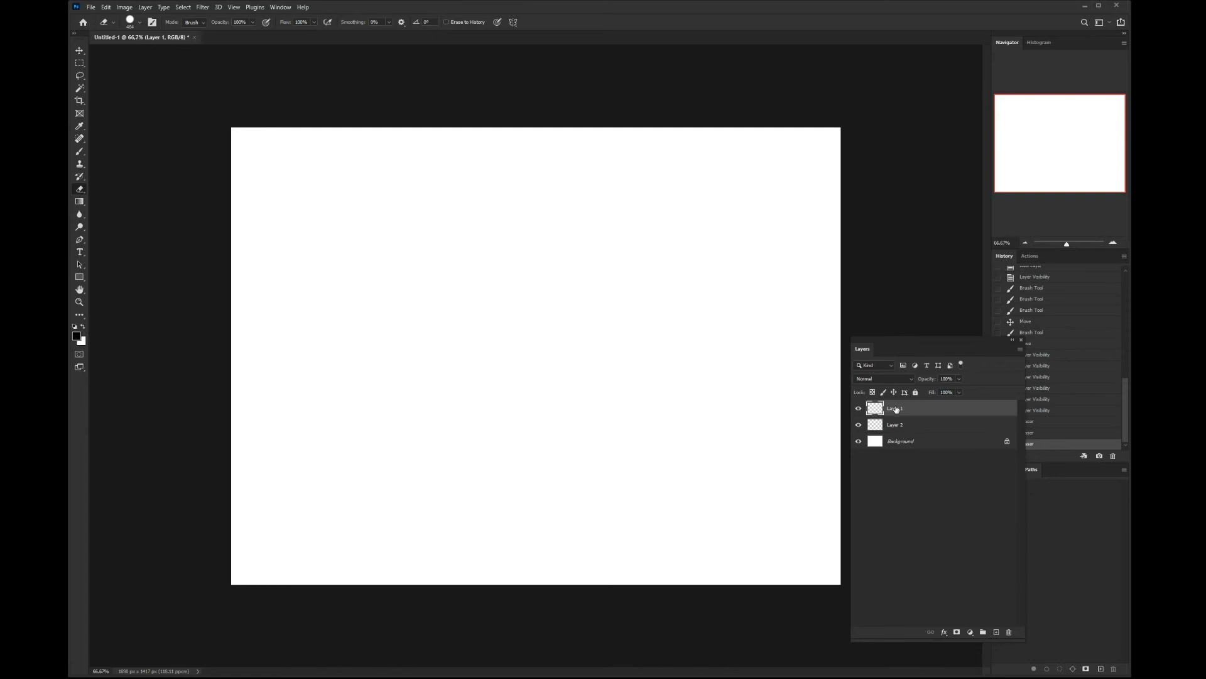
Move Layer 1 below Layer 2 in the stacking order
left_click_drag(897, 409, 894, 434)
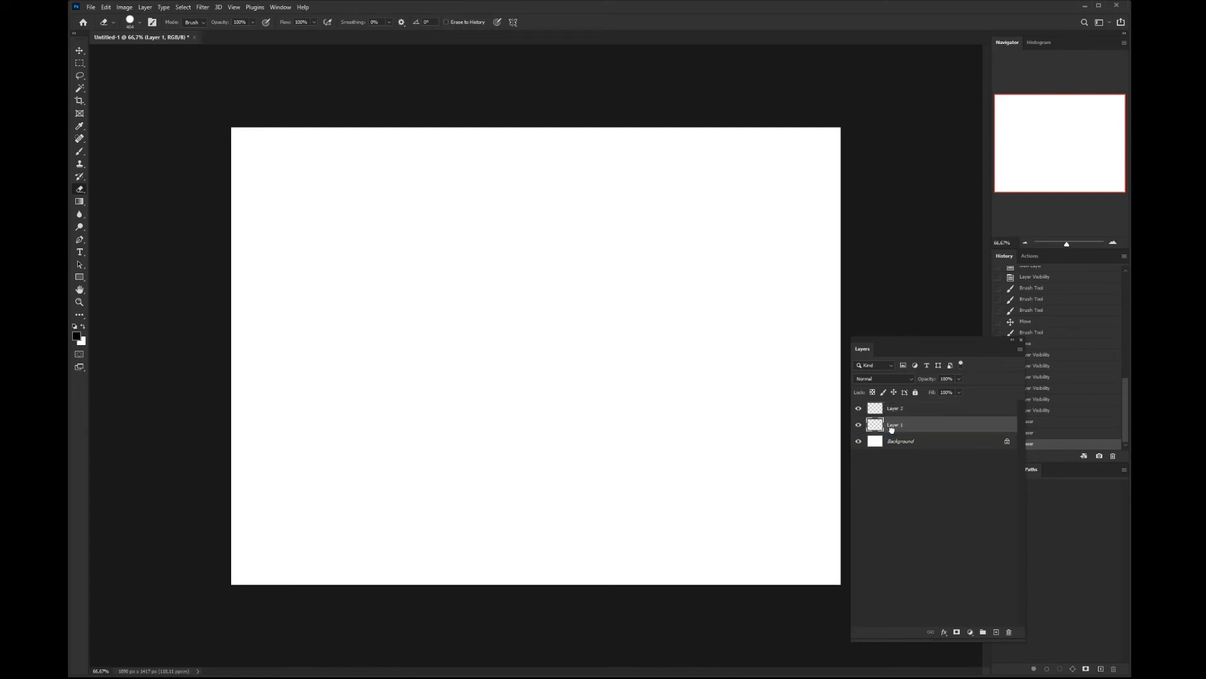
left_click(900, 409)
left_click(892, 429)
Paint a wide, flat black rectangle outline across the lower half of the canvas on the Background layer with the Brush
left_click(877, 442)
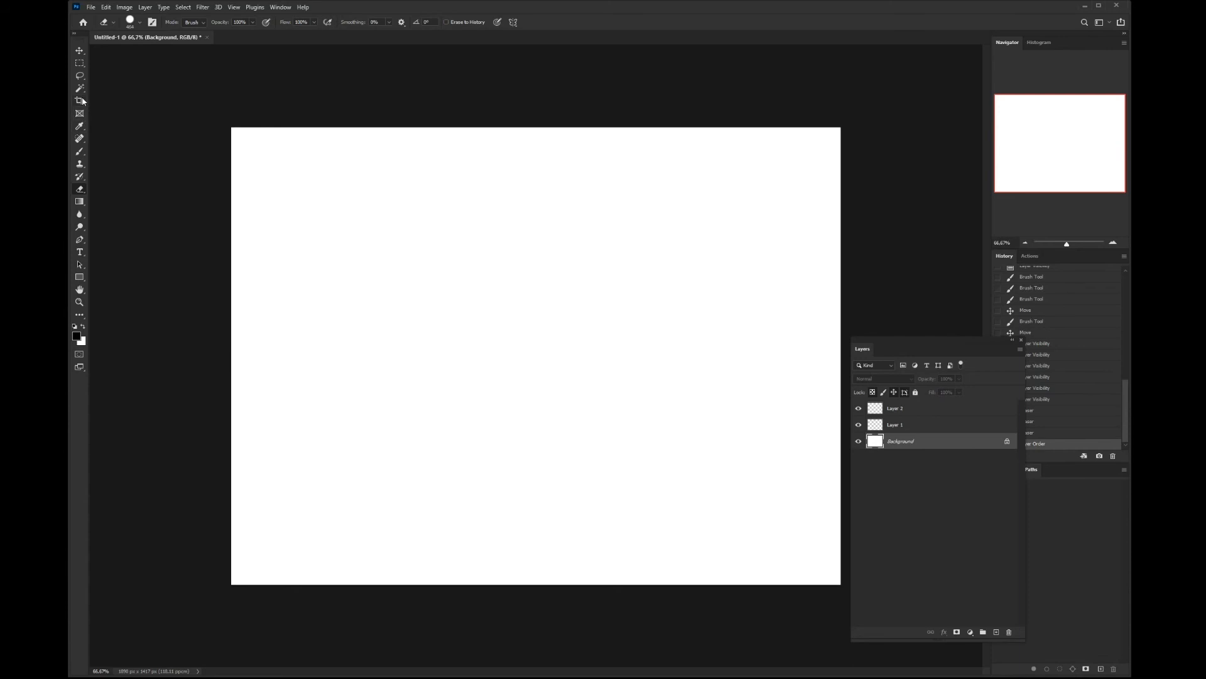
left_click(80, 152)
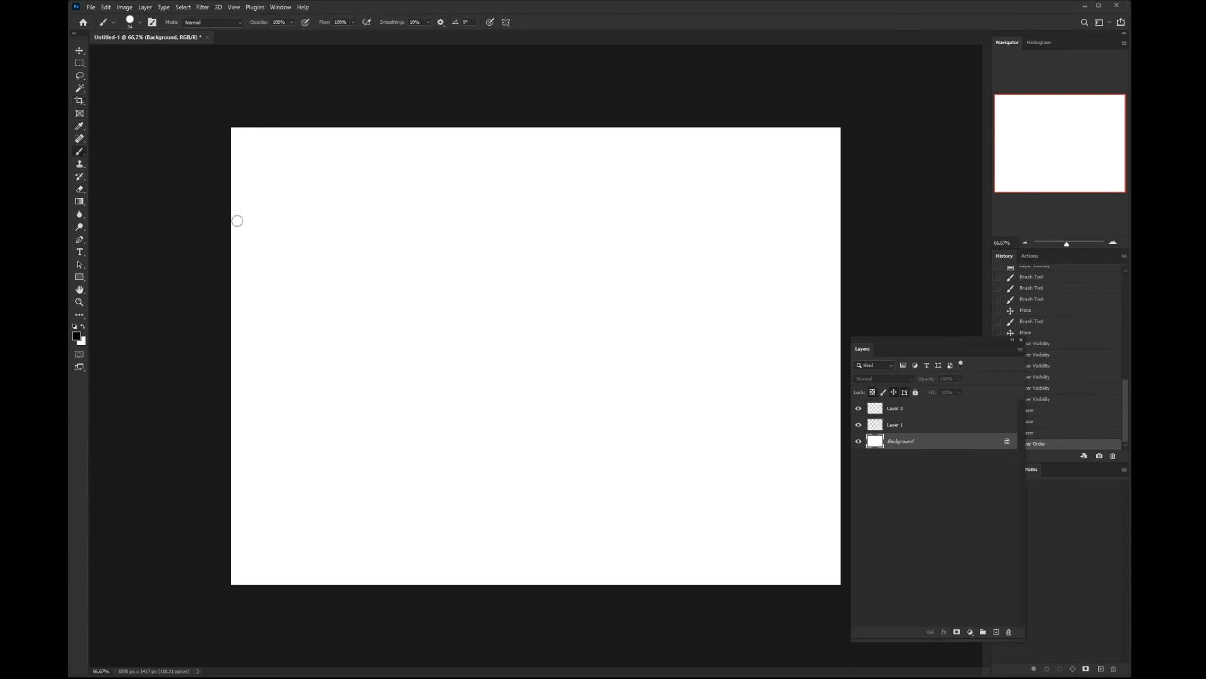
mouse_move(339, 399)
left_mouse_down()
mouse_move(545, 414)
mouse_move(763, 401)
mouse_move(776, 440)
mouse_move(714, 453)
mouse_move(463, 457)
mouse_move(331, 440)
mouse_move(341, 400)
left_mouse_up()
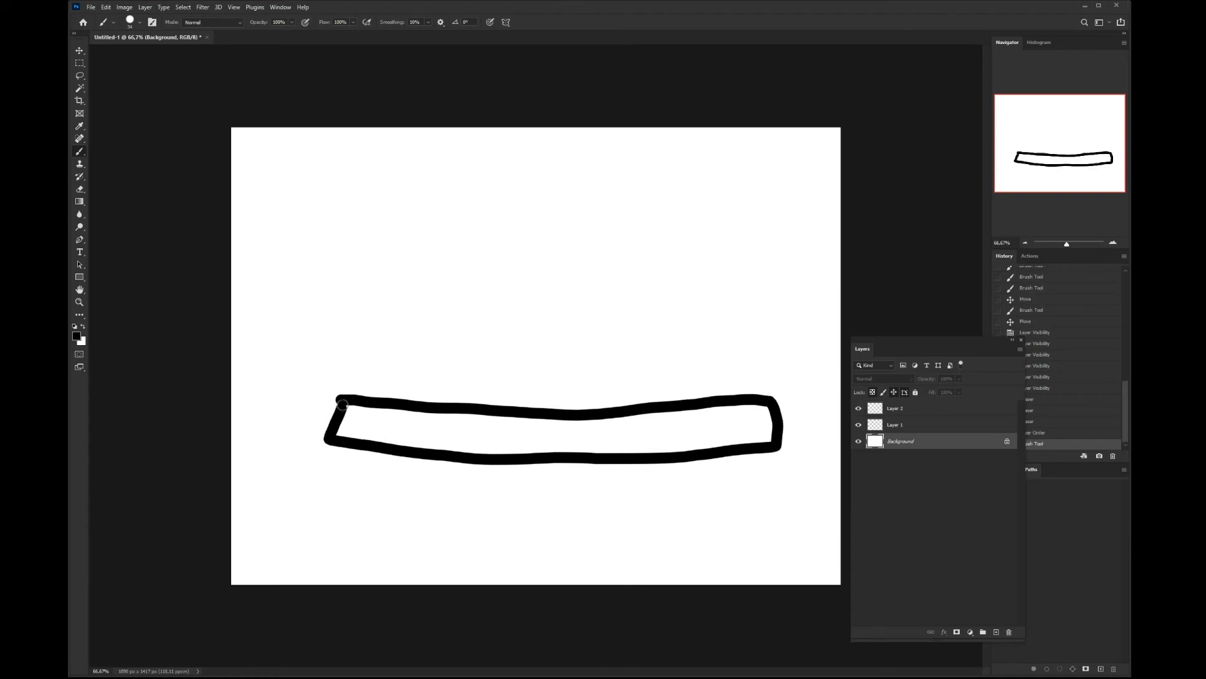
Set the foreground colour to red ff0000 and paint a narrow upright rectangle outline overlapping the black one on Layer 1
left_click(902, 428)
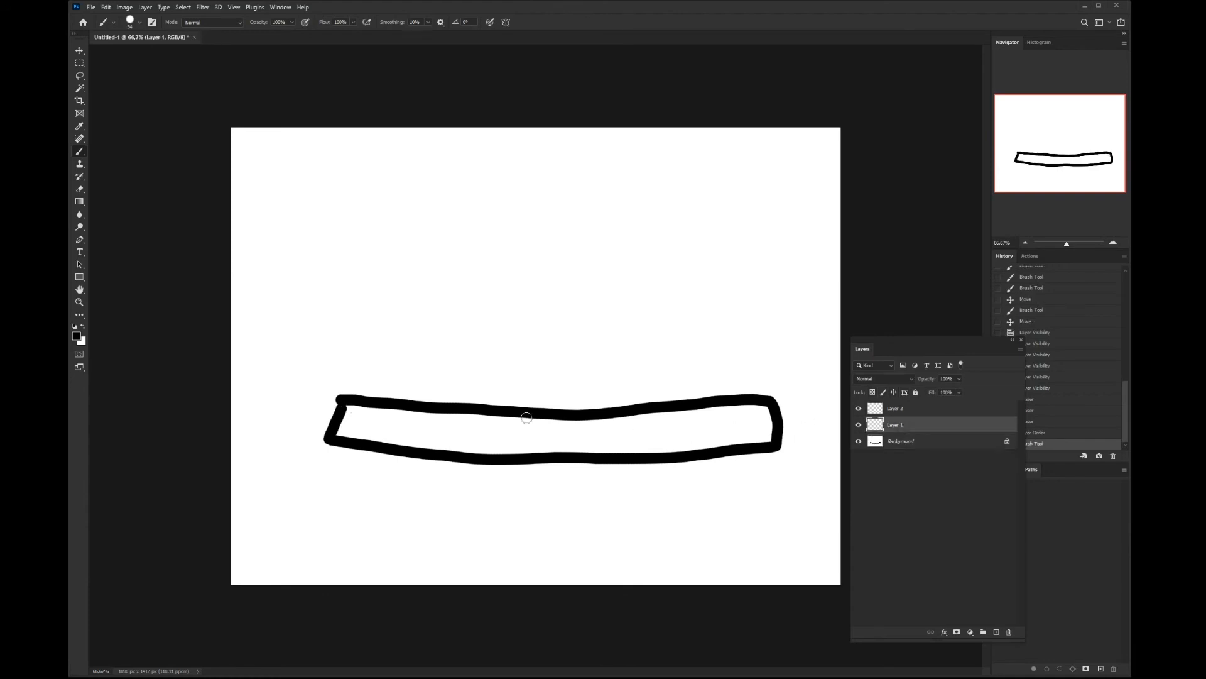
left_click(78, 336)
left_click(308, 183)
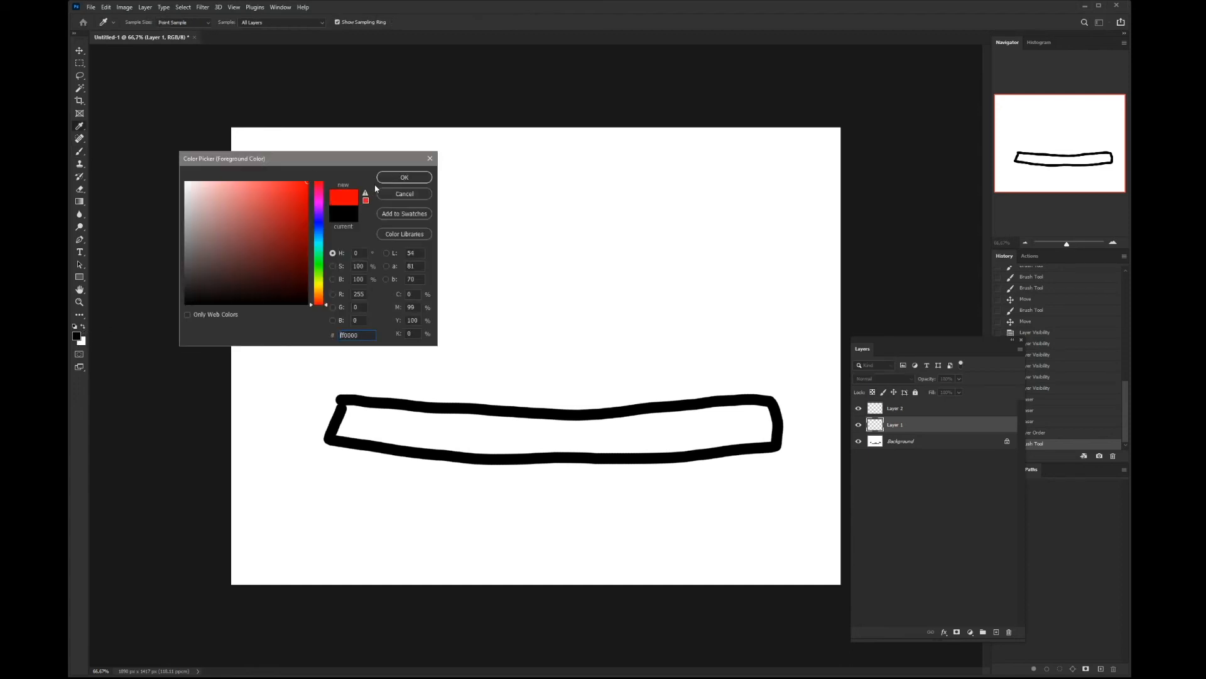
left_click(393, 178)
mouse_move(424, 424)
left_mouse_down()
mouse_move(454, 270)
mouse_move(491, 286)
mouse_move(477, 409)
mouse_move(469, 429)
mouse_move(423, 427)
left_mouse_up()
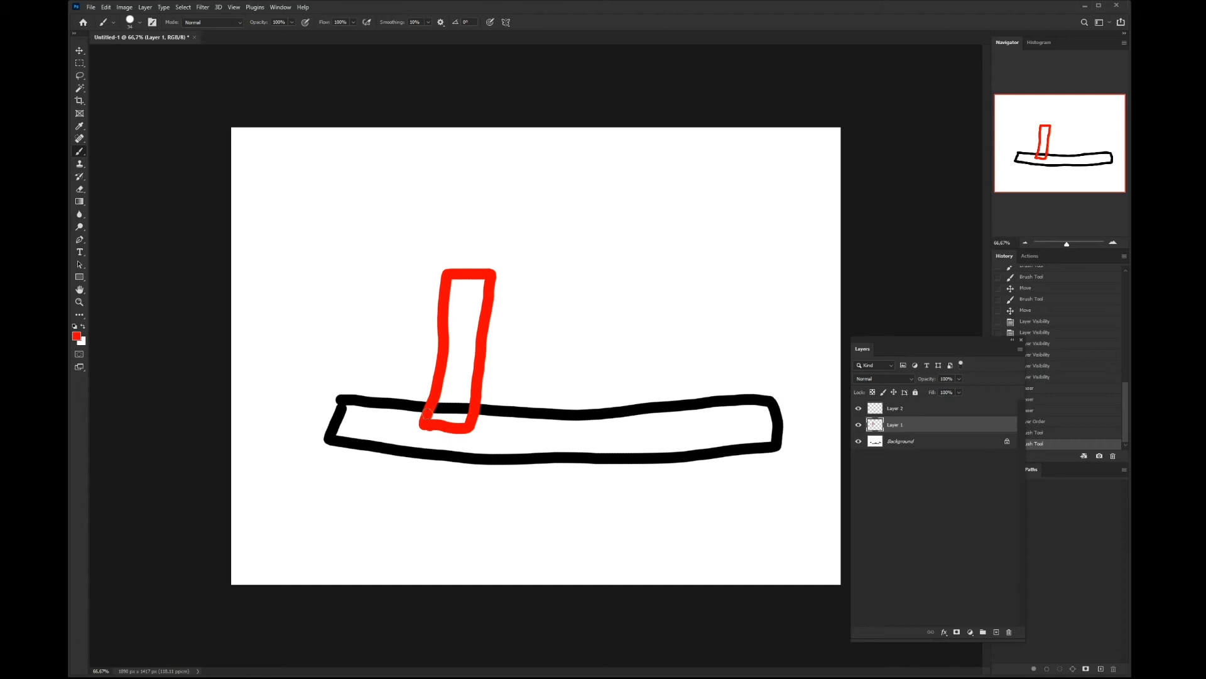
Set the foreground colour to blue and paint a horizontal rectangle outline across the upper part of the red one on Layer 2
left_click(918, 412)
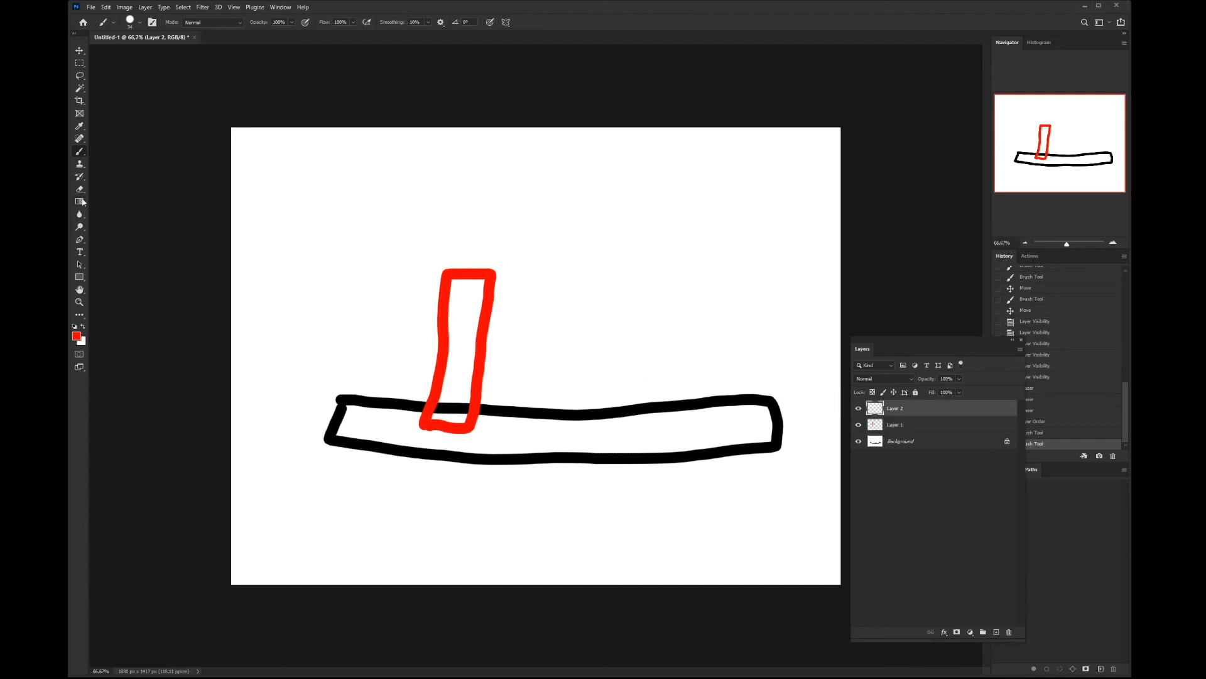
left_click(78, 338)
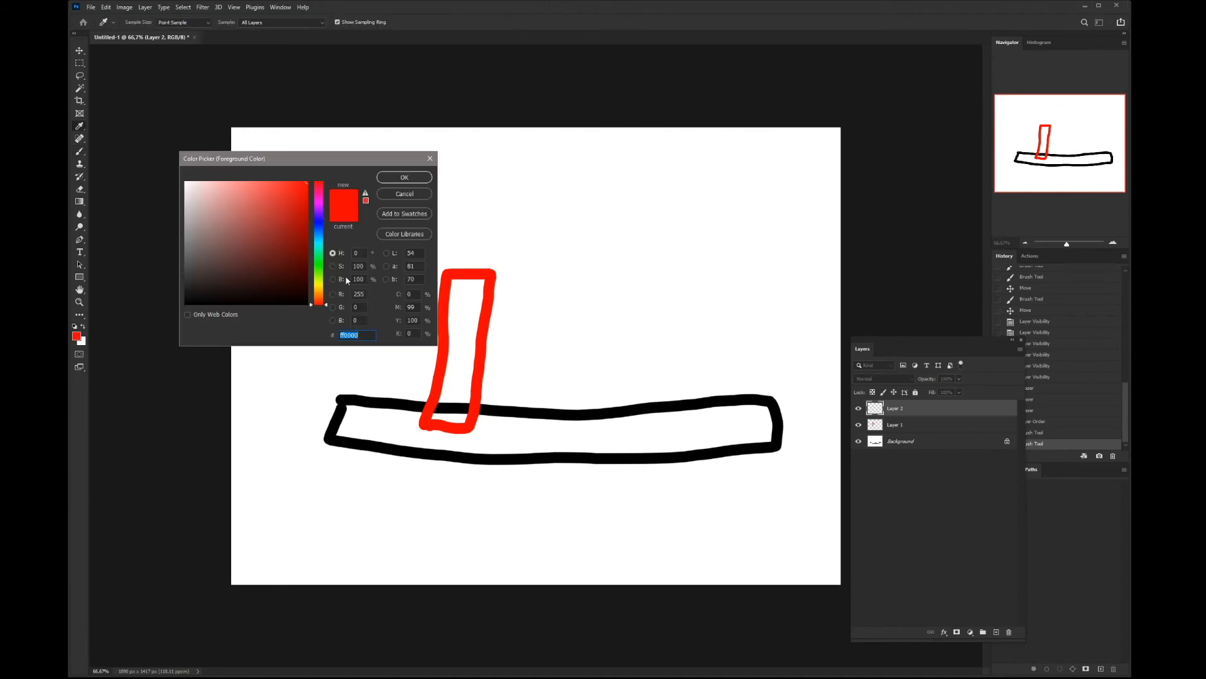
left_click(320, 227)
left_click(383, 178)
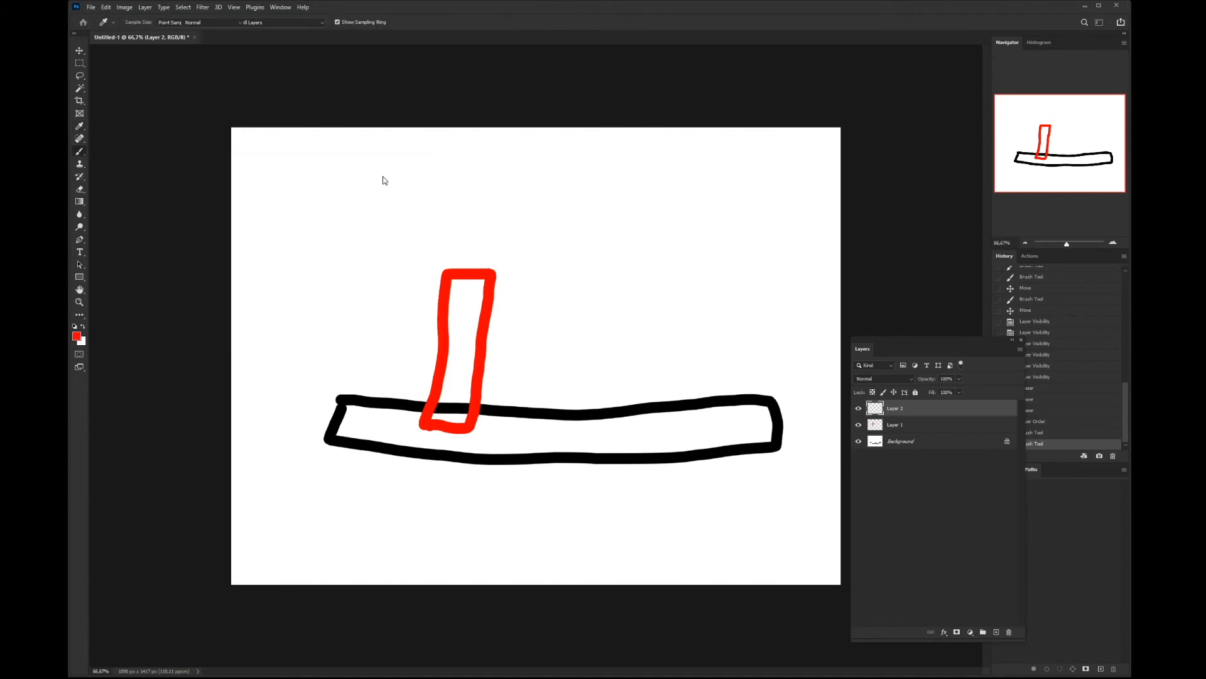
mouse_move(412, 292)
left_mouse_down()
mouse_move(583, 289)
mouse_move(581, 323)
mouse_move(410, 328)
mouse_move(412, 295)
left_mouse_up()
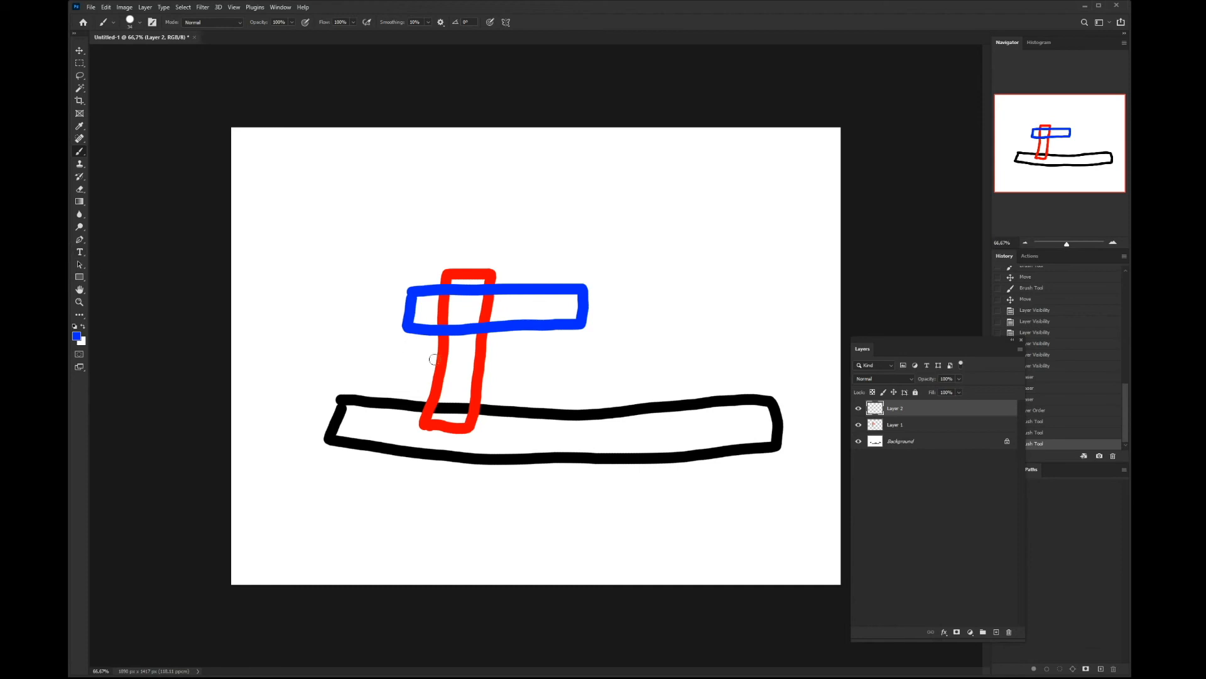
Move Layer 2 below Layer 1 so red overlaps blue, and hide and show Layer 2 to identify its contents
left_click(874, 430)
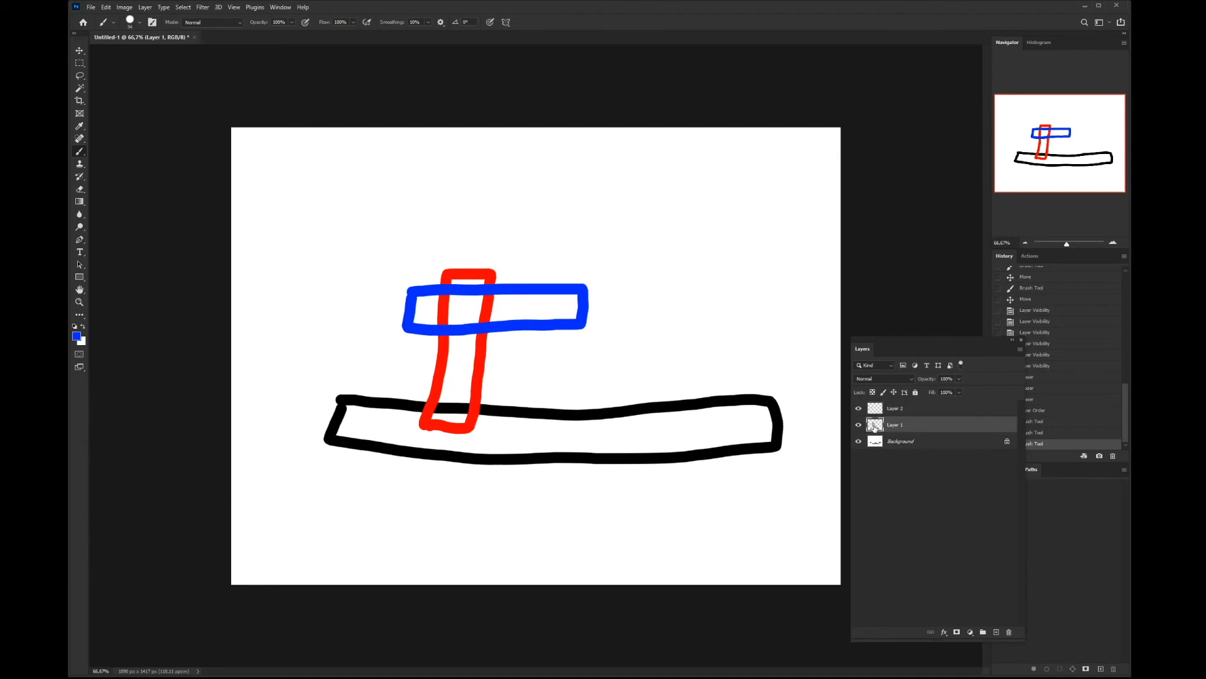
left_click_drag(878, 413, 879, 429)
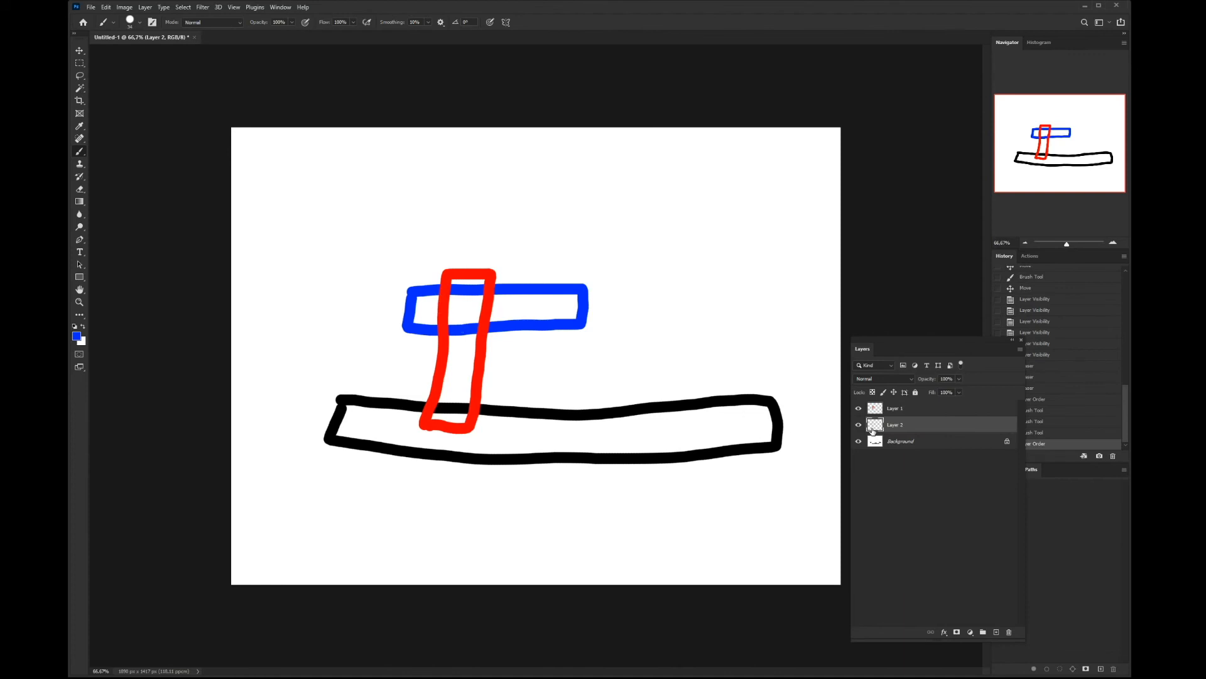
mouse_move(876, 429)
left_mouse_down()
mouse_move(880, 411)
mouse_move(883, 430)
left_mouse_up()
left_click(859, 426)
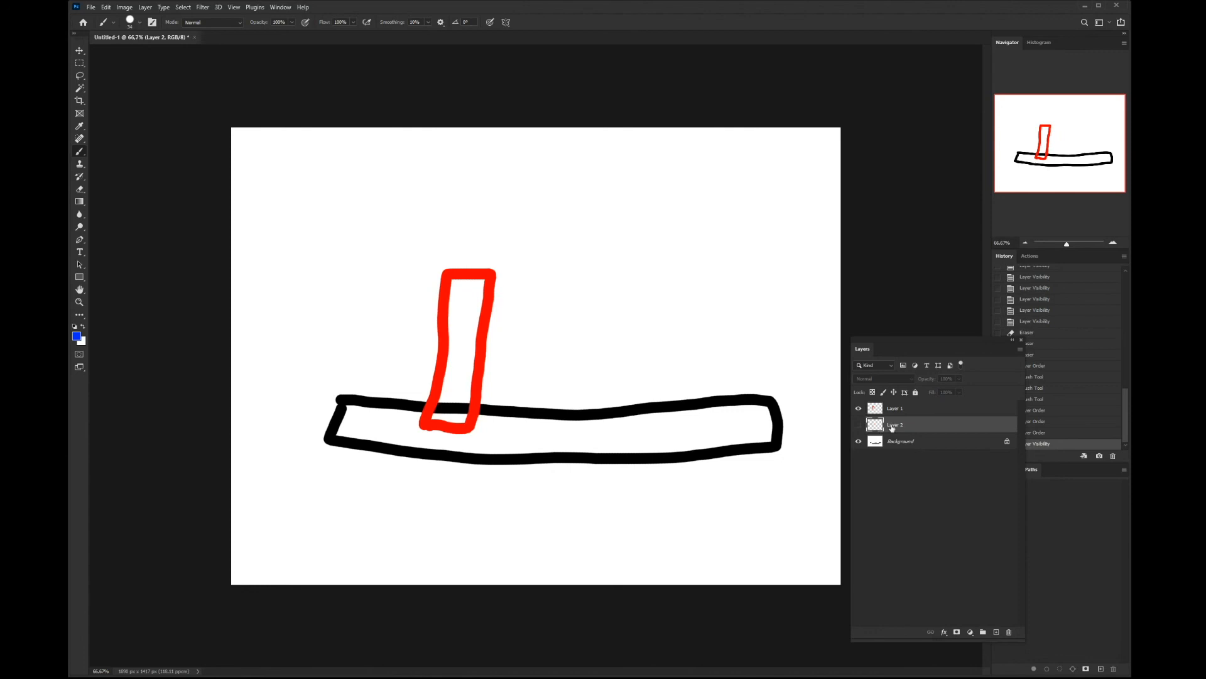
left_click(858, 425)
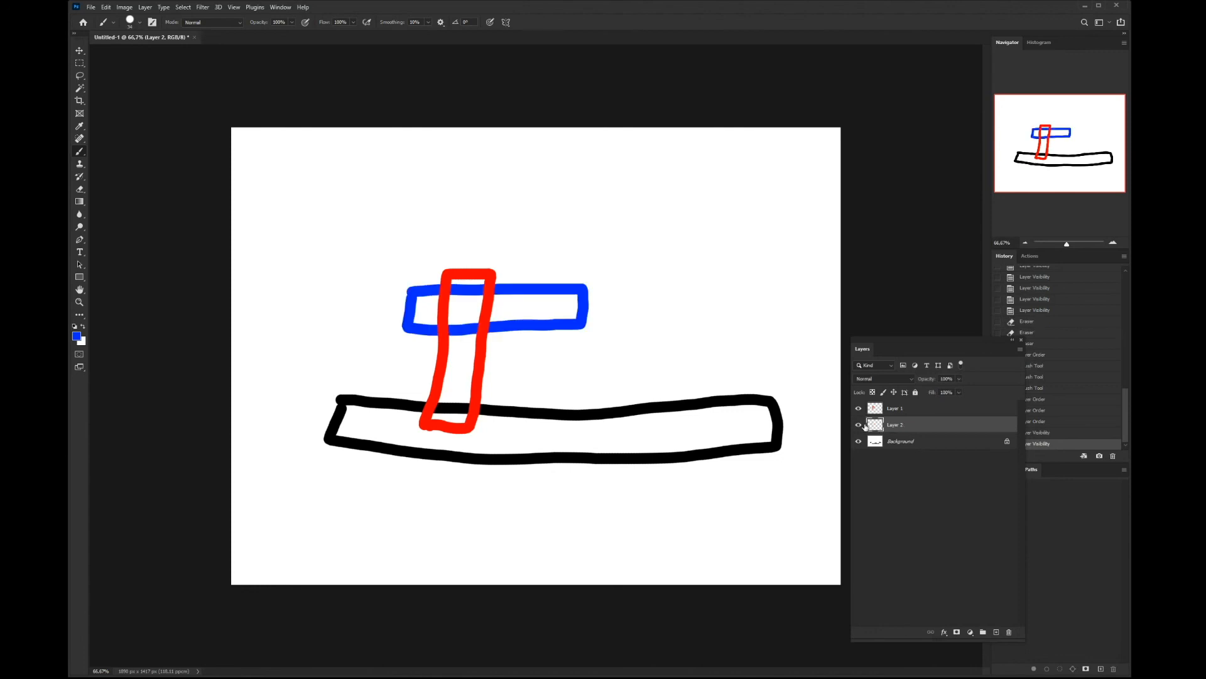
Rename Layer 2 as bleu and Layer 1 as rouge
double_click(902, 427)
type("bleu")
key("Return")
left_click(899, 413)
double_click(903, 409)
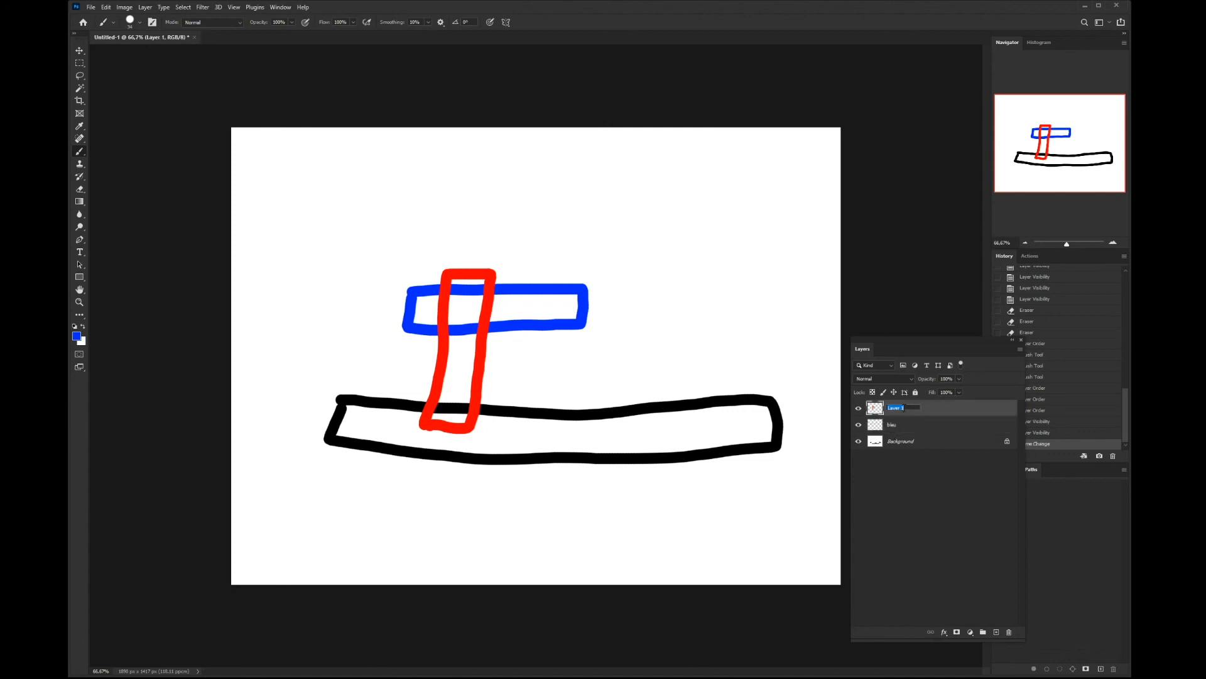
type("rouge")
left_click(915, 445)
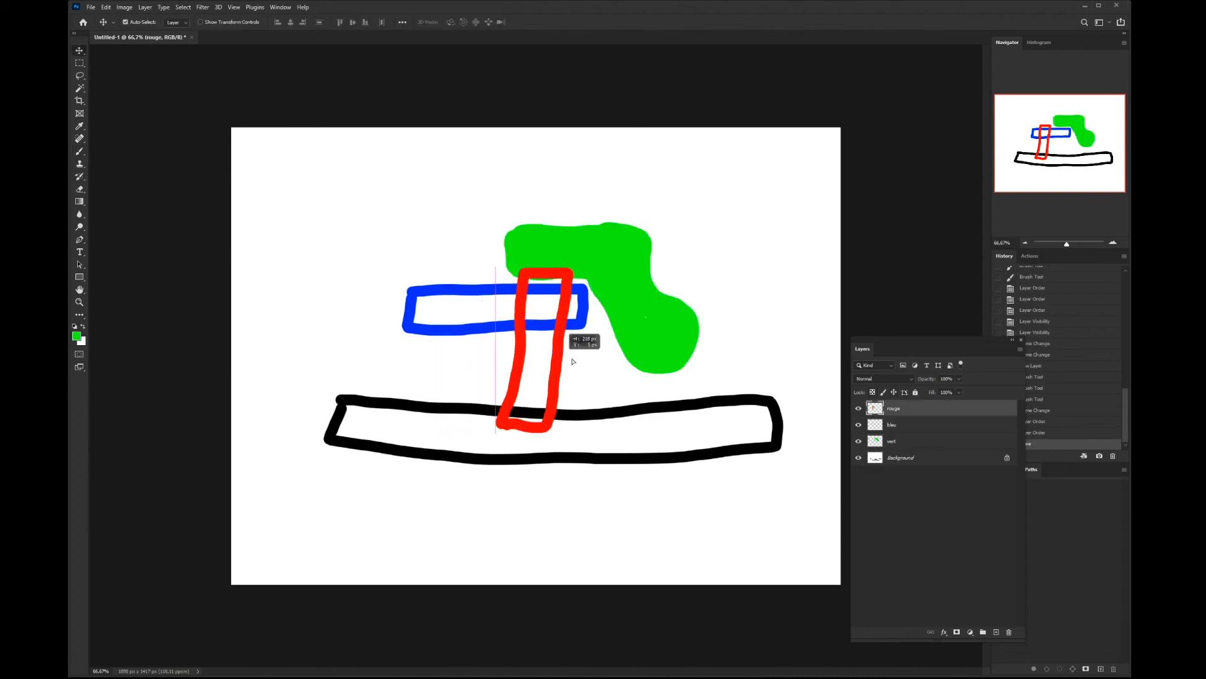
Move the red rectangle down to the black one's lower edge, and shift the rouge and vert layers together slightly up and right
mouse_move(557, 323)
left_mouse_down()
mouse_move(574, 342)
mouse_move(522, 361)
mouse_move(514, 385)
left_mouse_up()
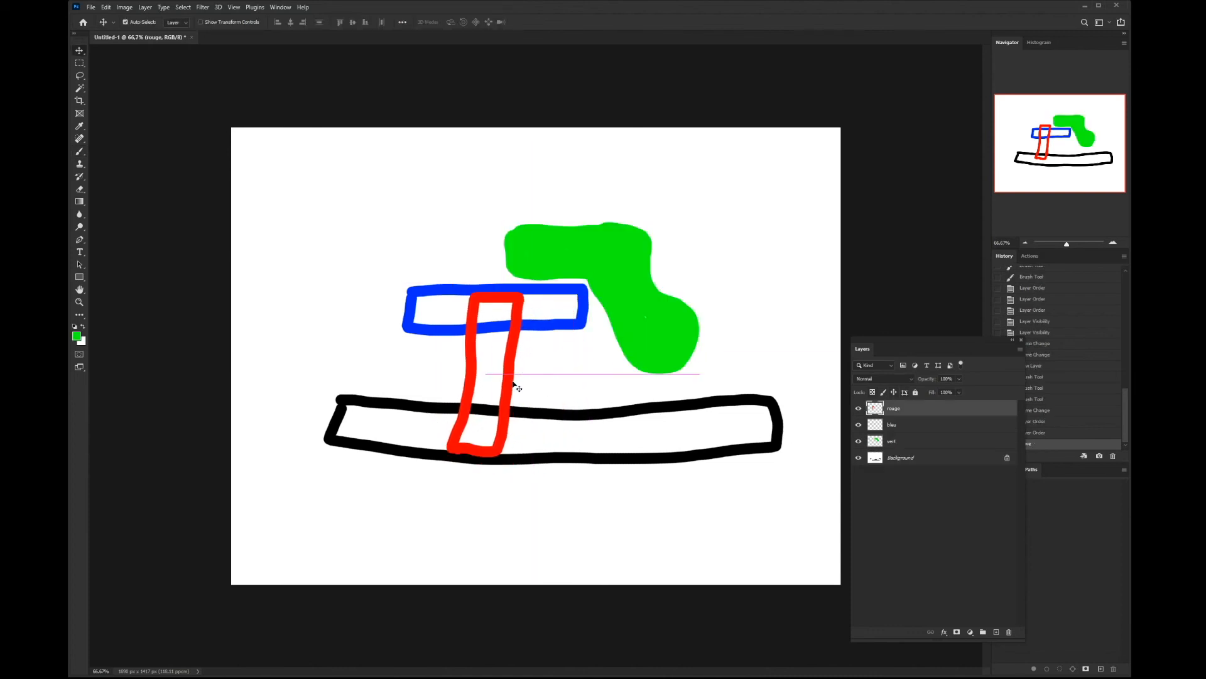
left_click(874, 442)
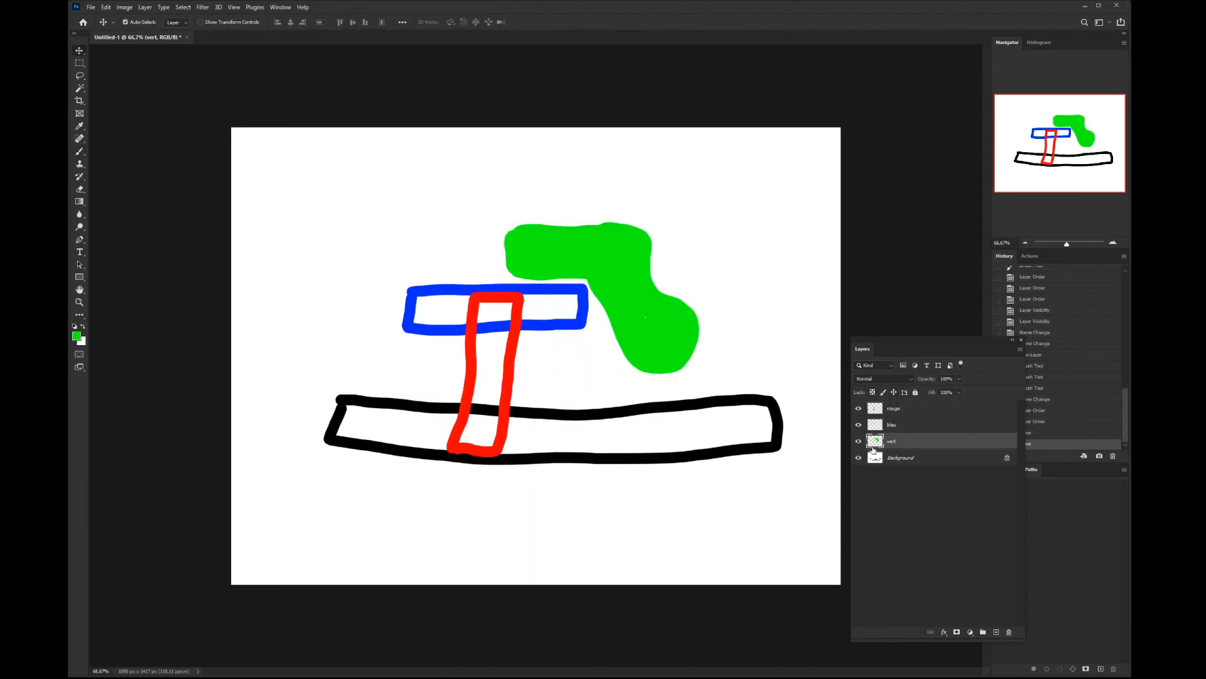
left_click(877, 431)
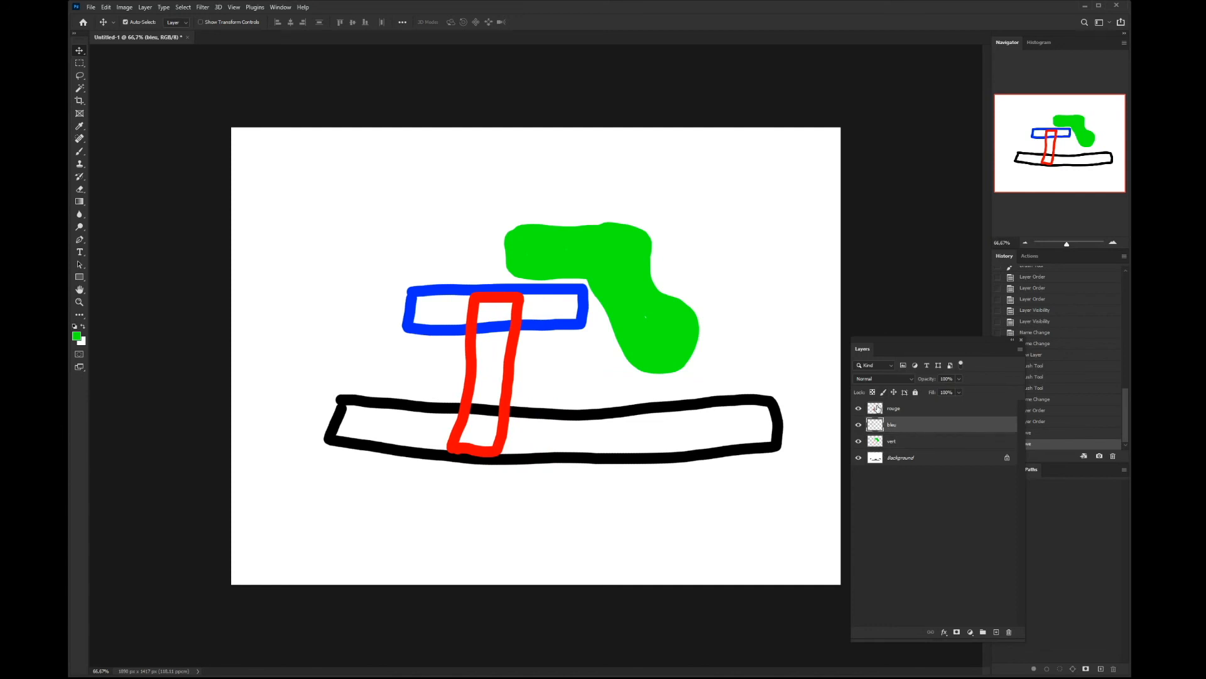
left_click(877, 409)
left_click_drag(516, 371, 527, 334)
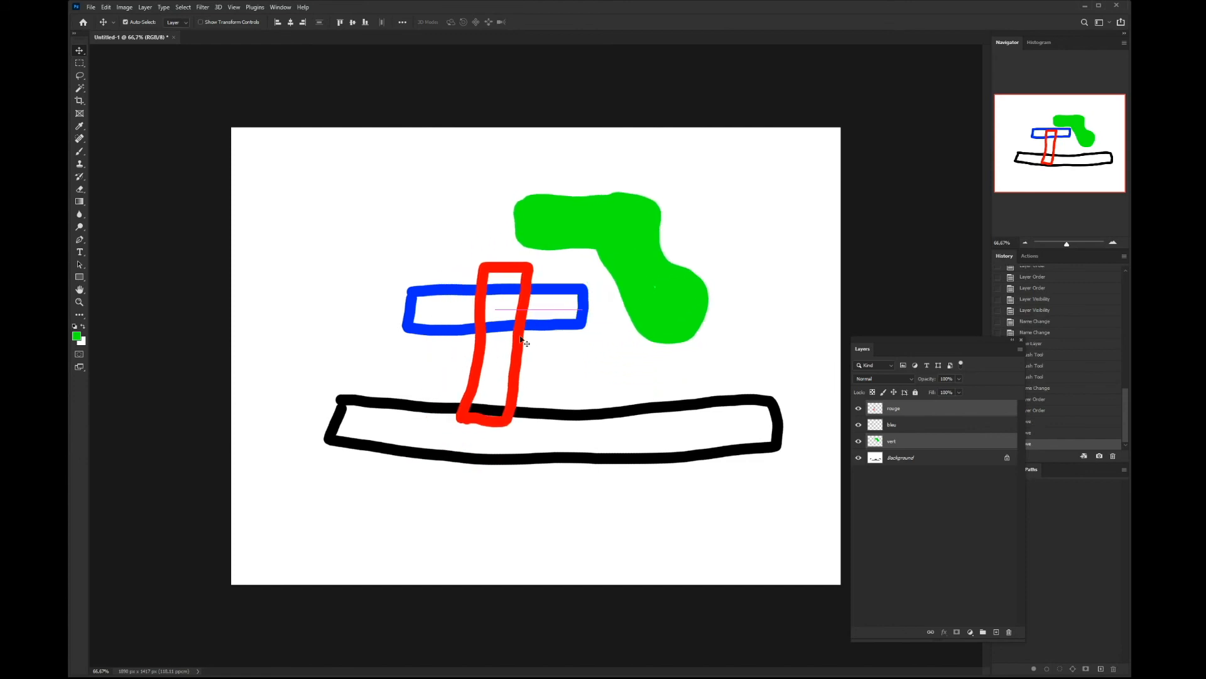
left_click(906, 427)
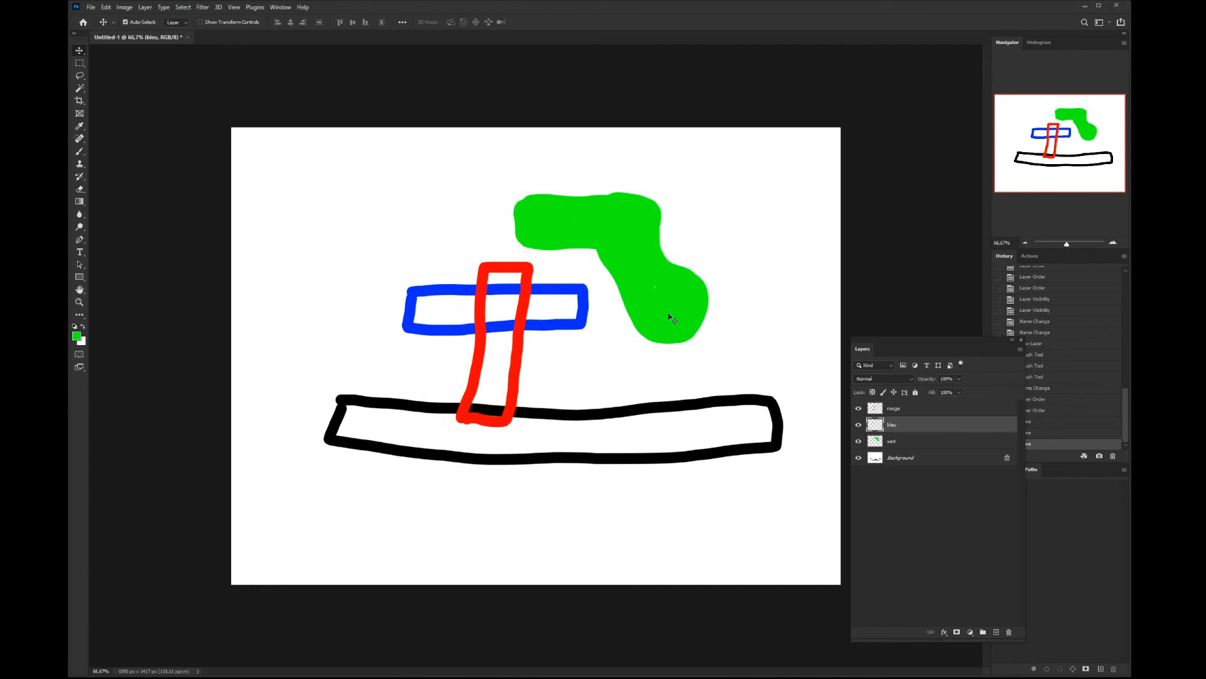
Hide the rouge, bleu, vert and Background layers so only the transparency grid shows
left_click(858, 408)
left_click(858, 425)
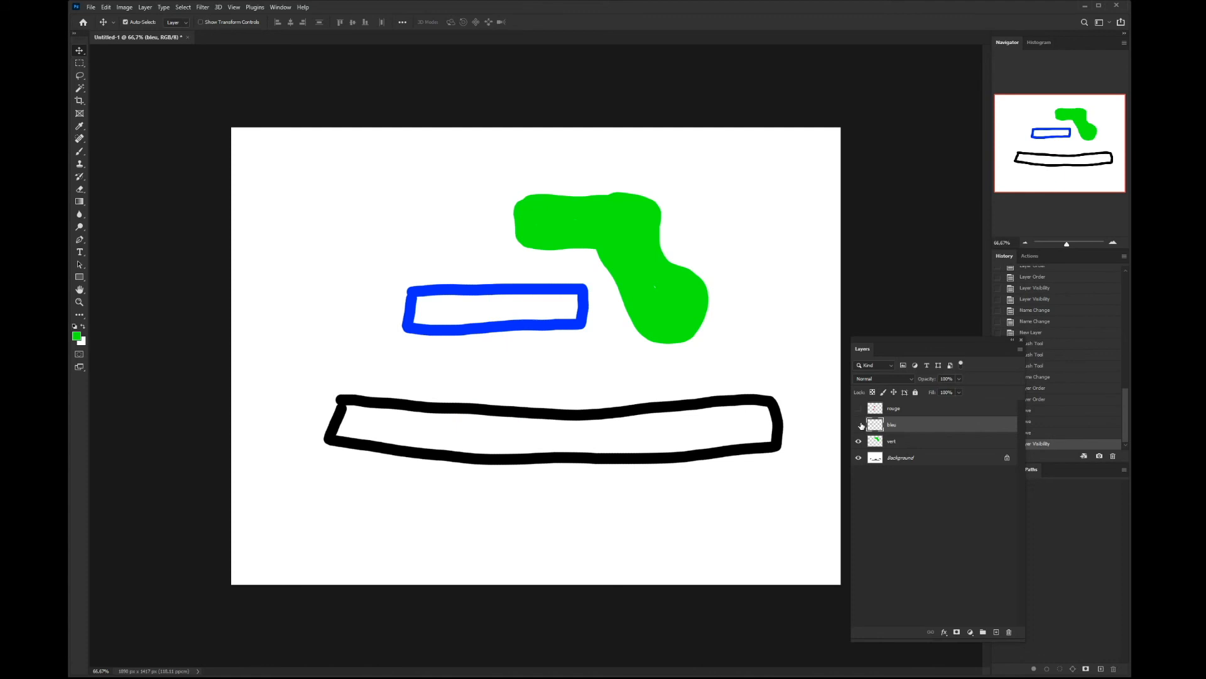
left_click(858, 442)
left_click(858, 457)
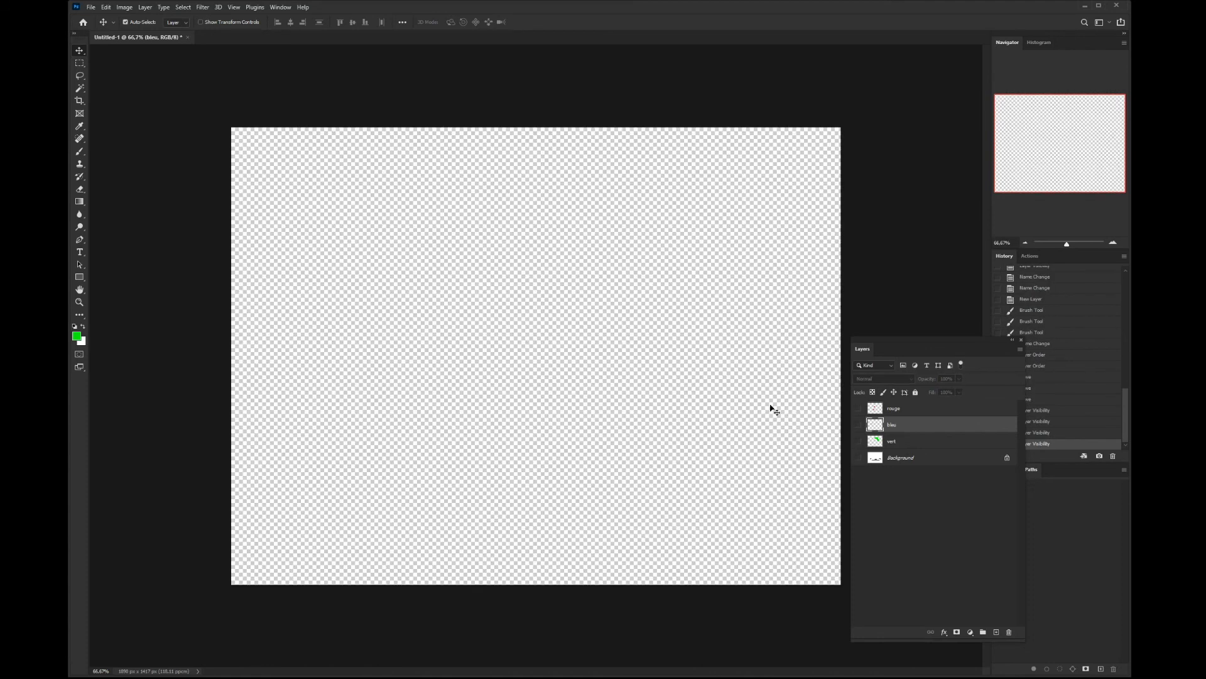